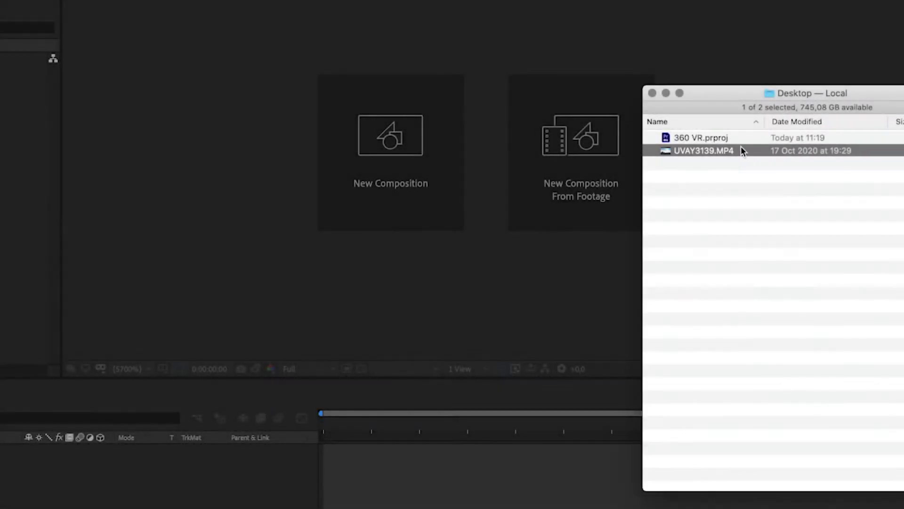
- Import UVAY3139.MP4 into the project and build a UVAY3139 composition from it
left_click_drag(730, 150, 101, 254)
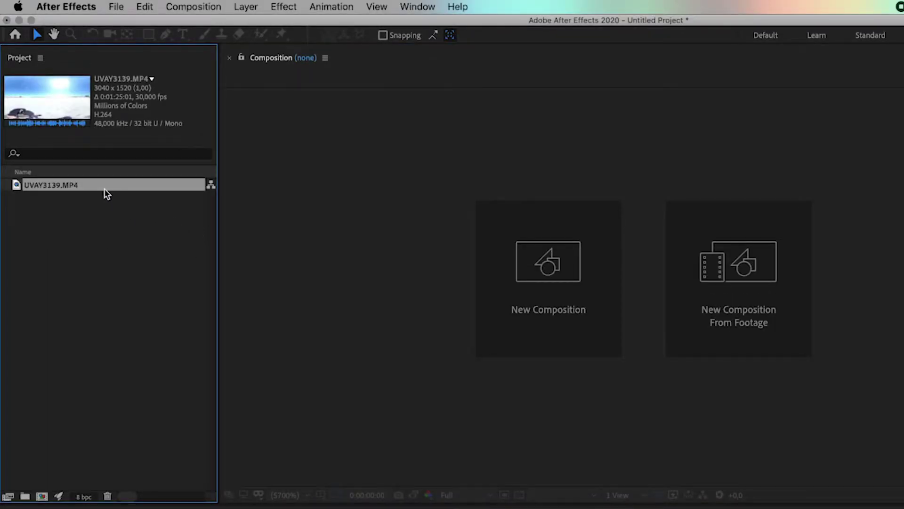
left_click_drag(106, 186, 405, 238)
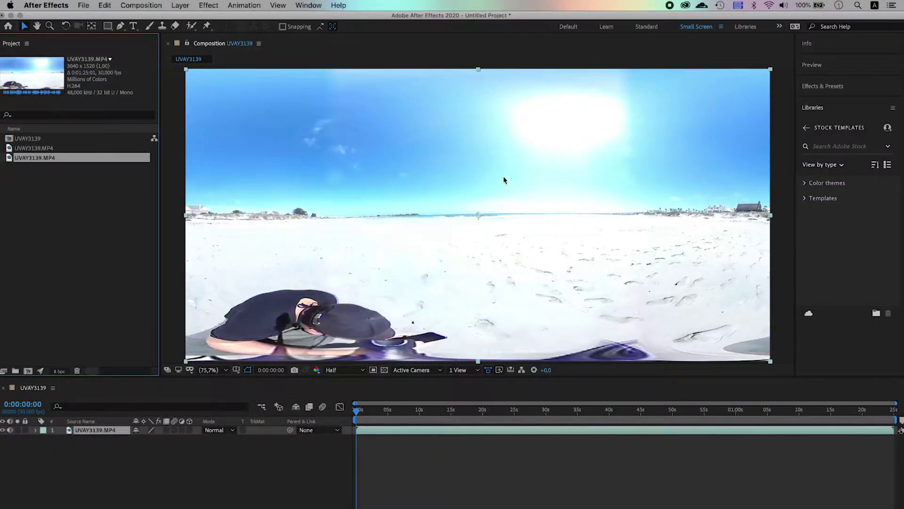
- Use the VR Comp Editor script to add a 2D edit using UVAY3139 as the 360 source
left_click(300, 5)
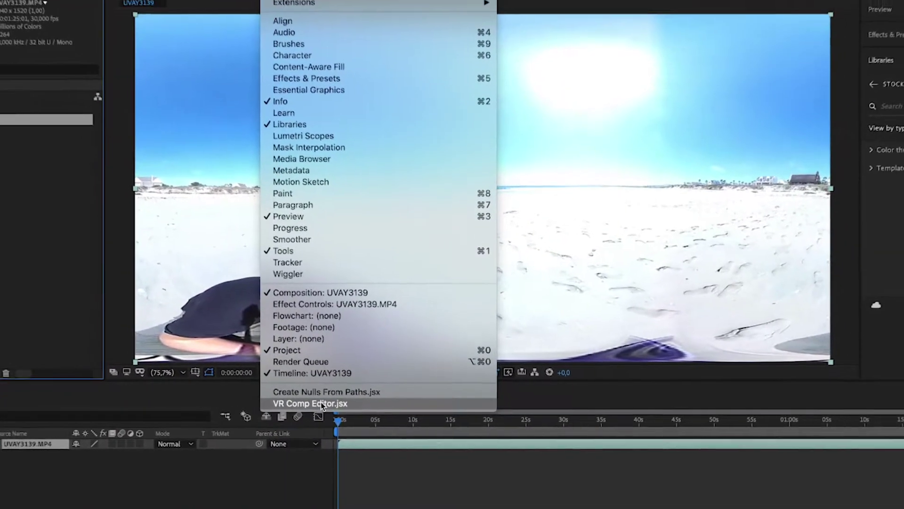
left_click(321, 405)
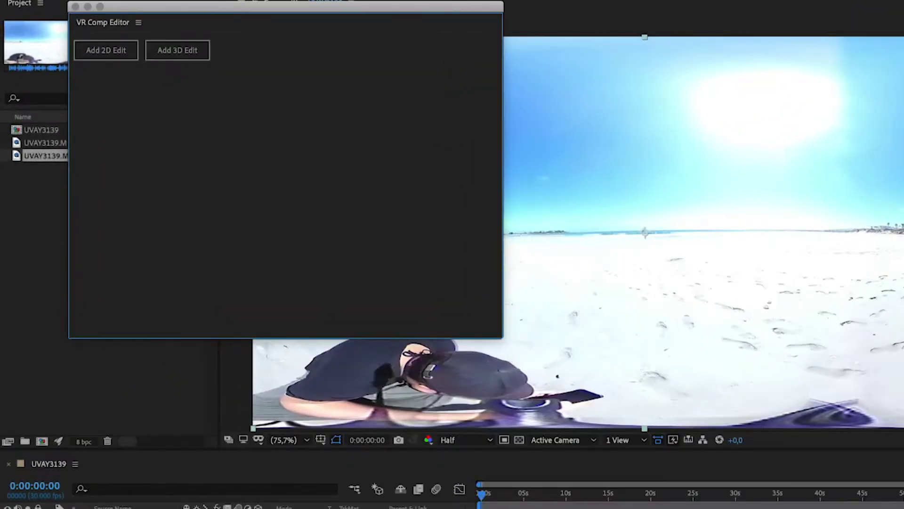
left_click(111, 55)
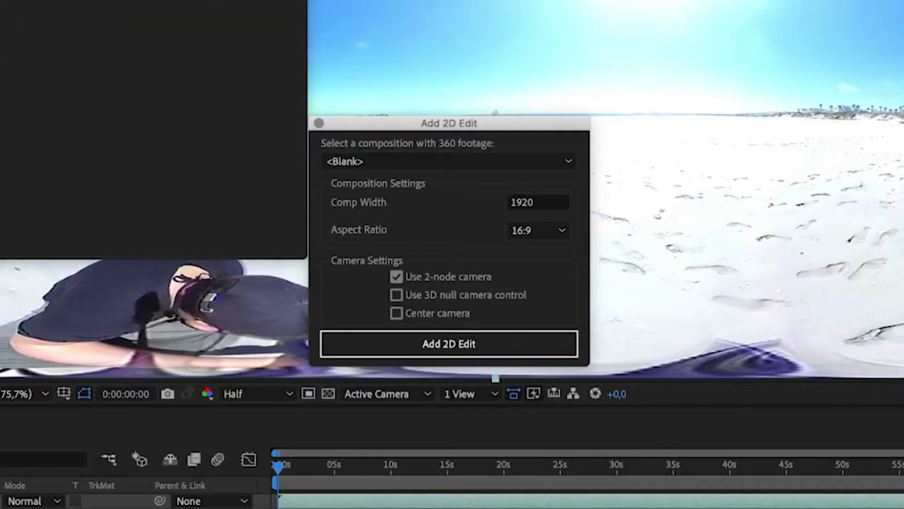
left_click(515, 167)
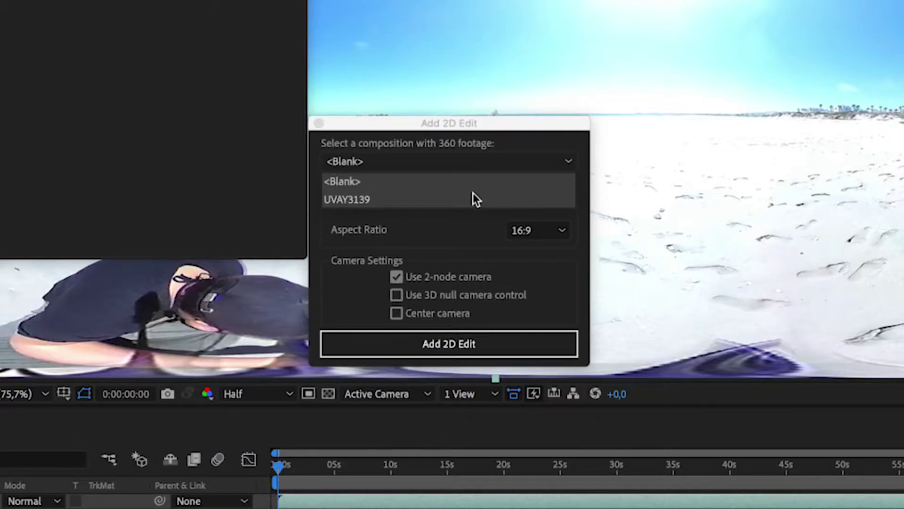
left_click(473, 197)
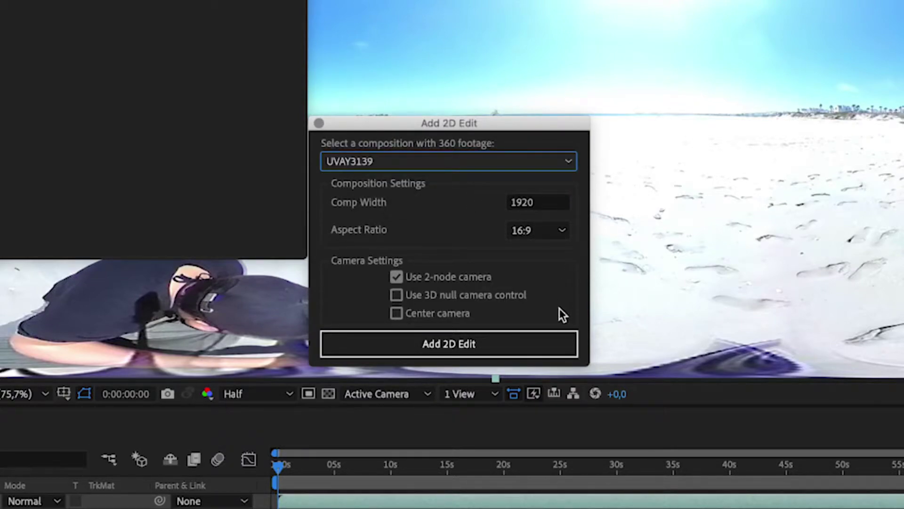
left_click(556, 338)
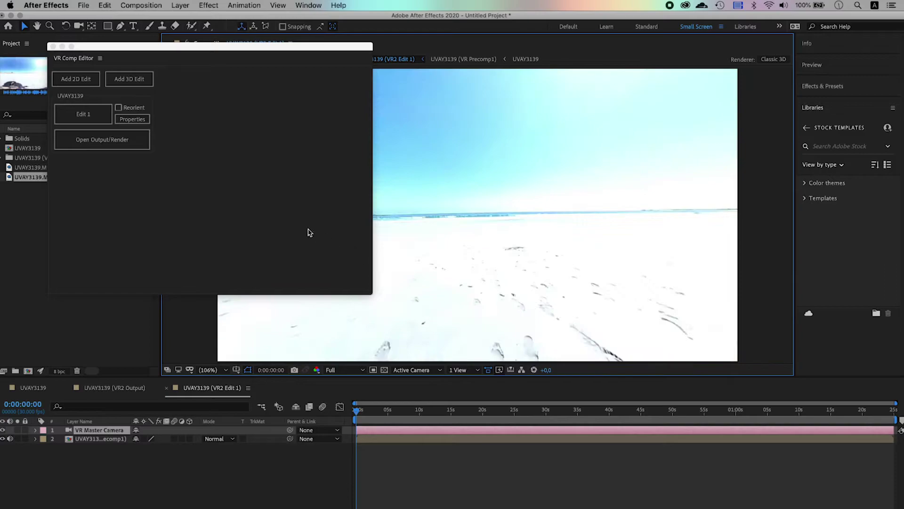
- Close the VR Comp Editor and orbit the edit camera toward the operator on the sand
left_click(53, 47)
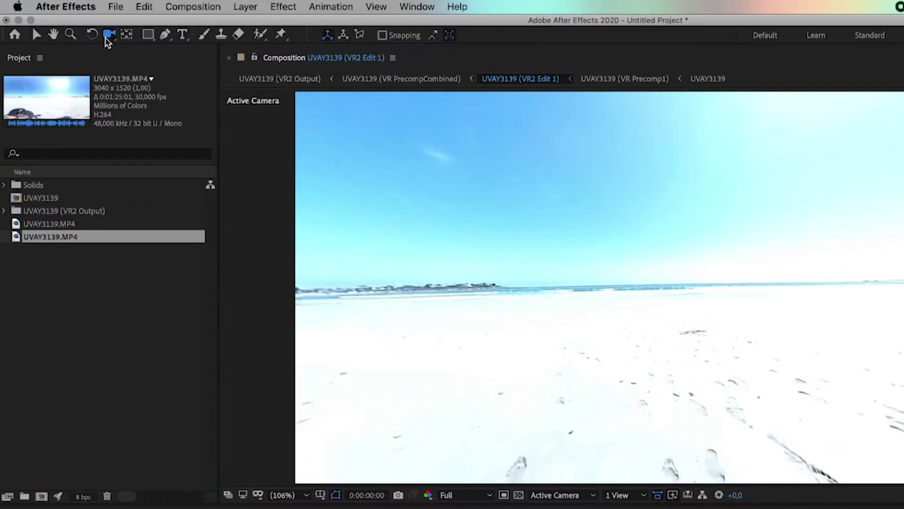
left_click(78, 26)
mouse_move(615, 384)
left_mouse_down()
mouse_move(500, 242)
mouse_move(499, 256)
left_mouse_up()
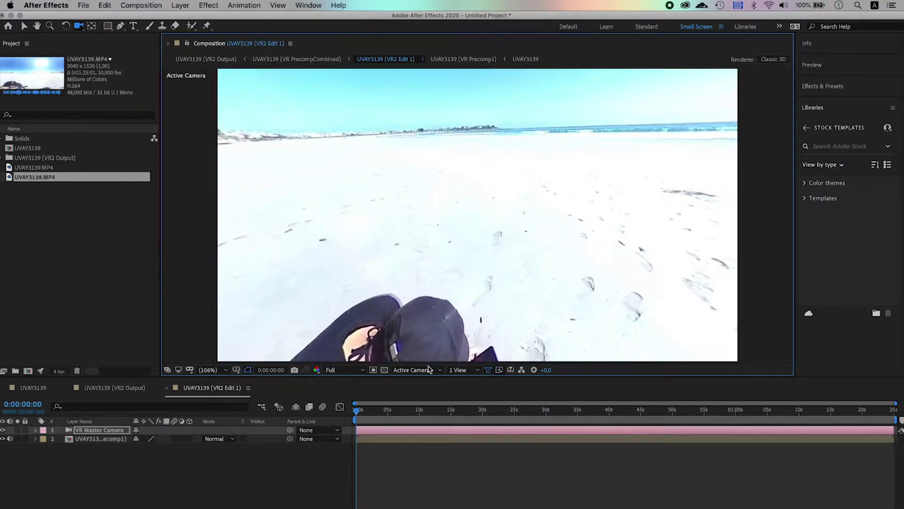
left_click_drag(434, 273, 424, 285)
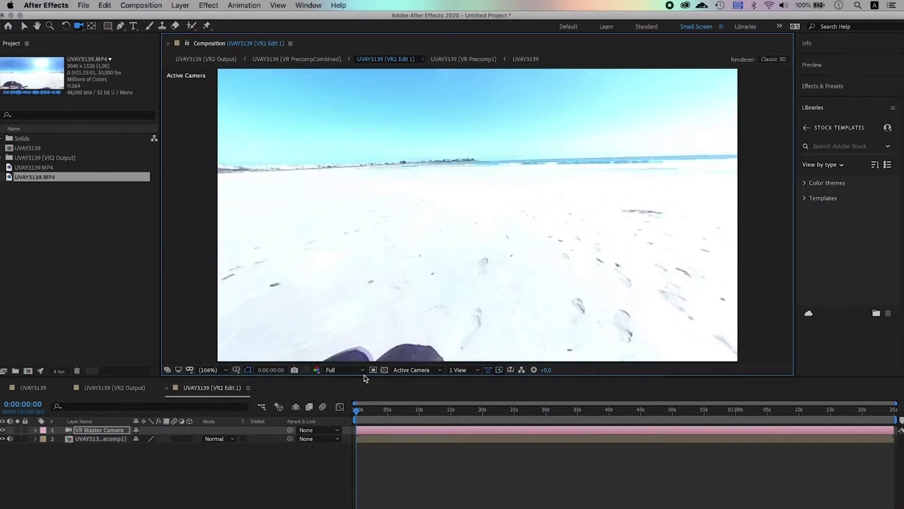
- Scrub the clip, aim the camera straight down at the operator, then show the VR2 Output comp
left_click_drag(356, 413, 508, 415)
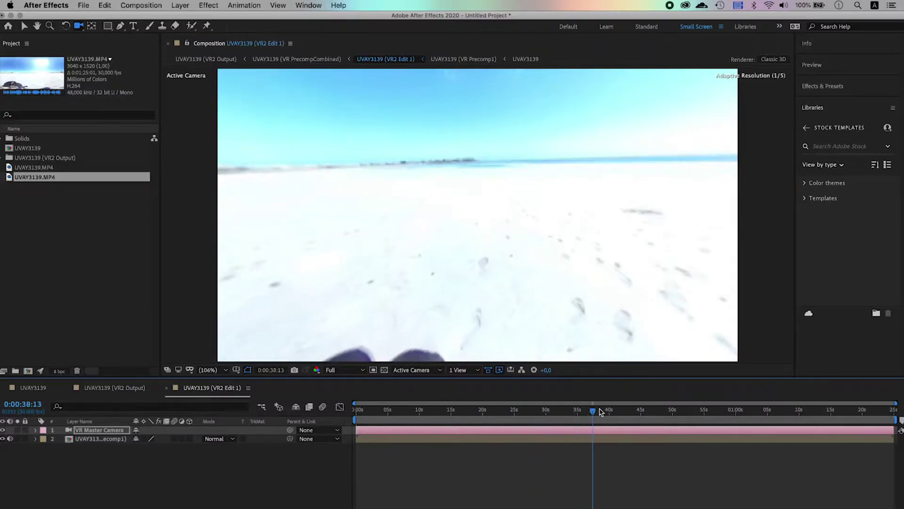
left_click_drag(509, 416, 356, 414)
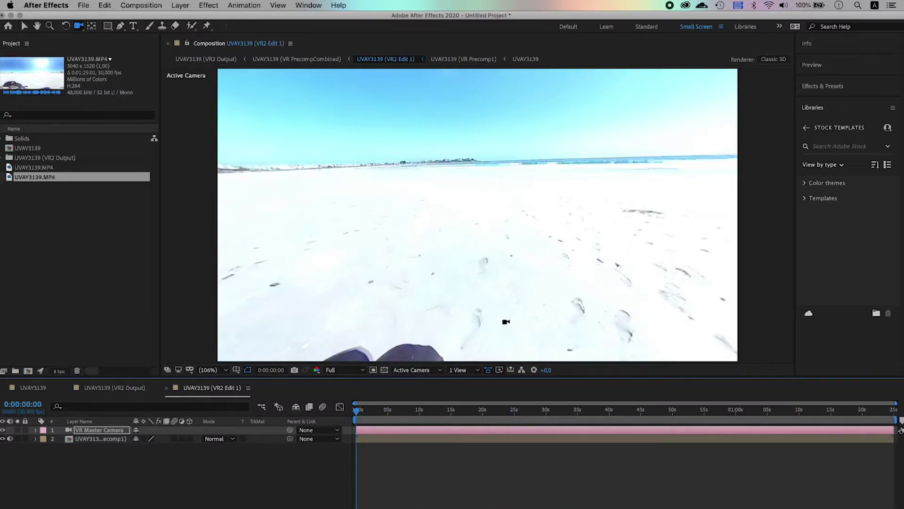
left_click_drag(506, 321, 463, 343)
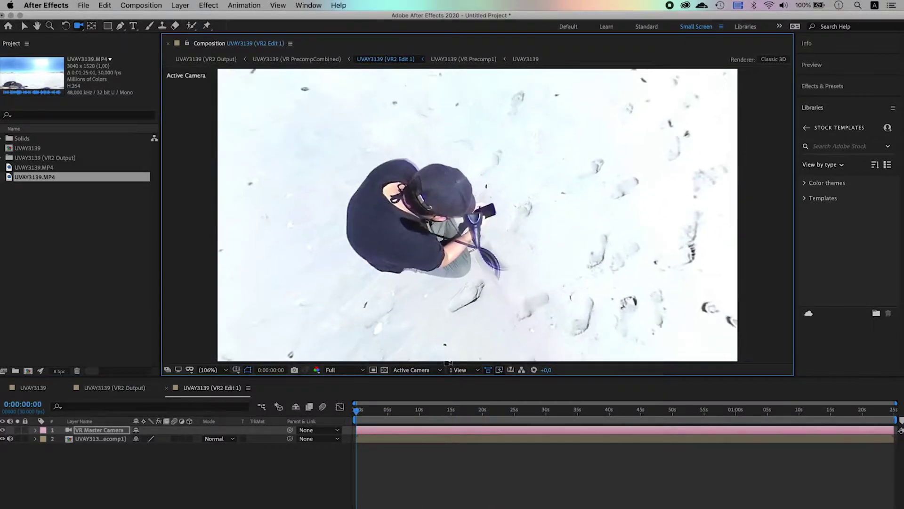
mouse_move(356, 413)
left_mouse_down()
mouse_move(478, 413)
mouse_move(356, 413)
left_mouse_up()
left_click(189, 393)
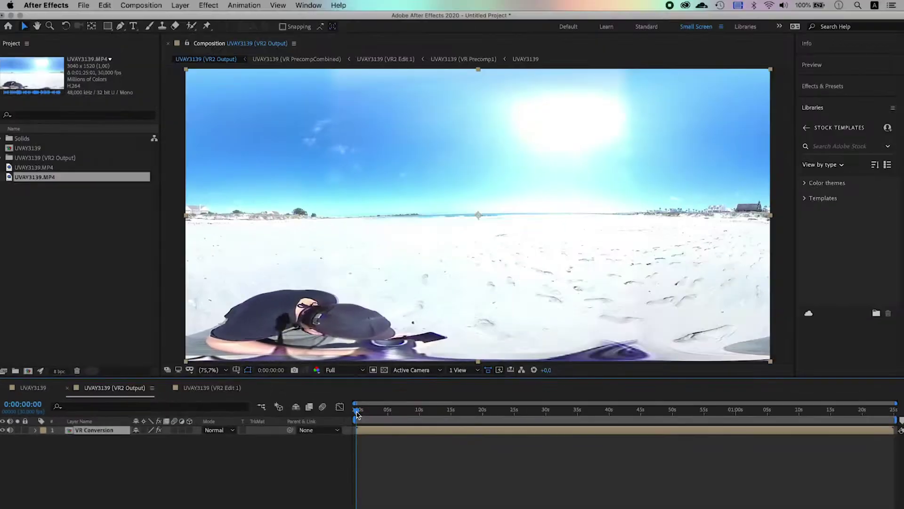
- Scrub the output to about 37 seconds and bring up Edit 1 through the VR Comp Editor
mouse_move(620, 428)
left_mouse_down()
mouse_move(604, 402)
mouse_move(313, 413)
left_mouse_up()
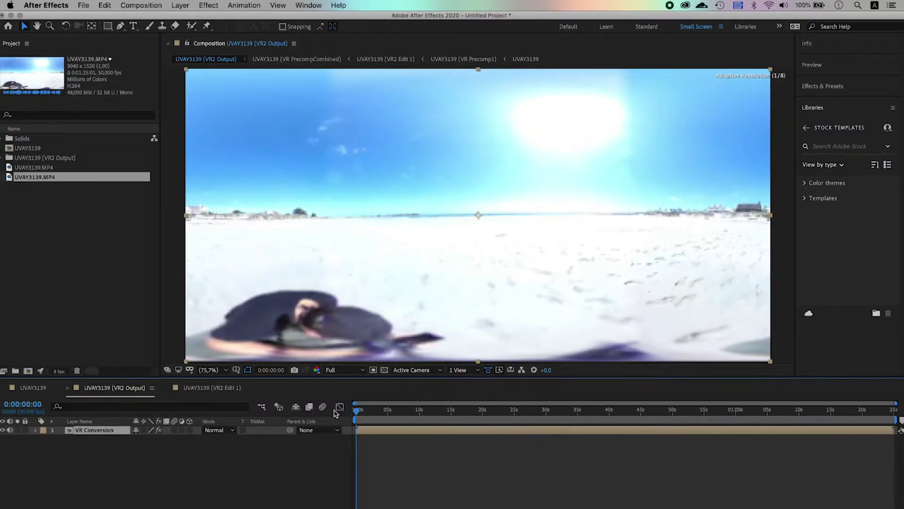
left_click(309, 5)
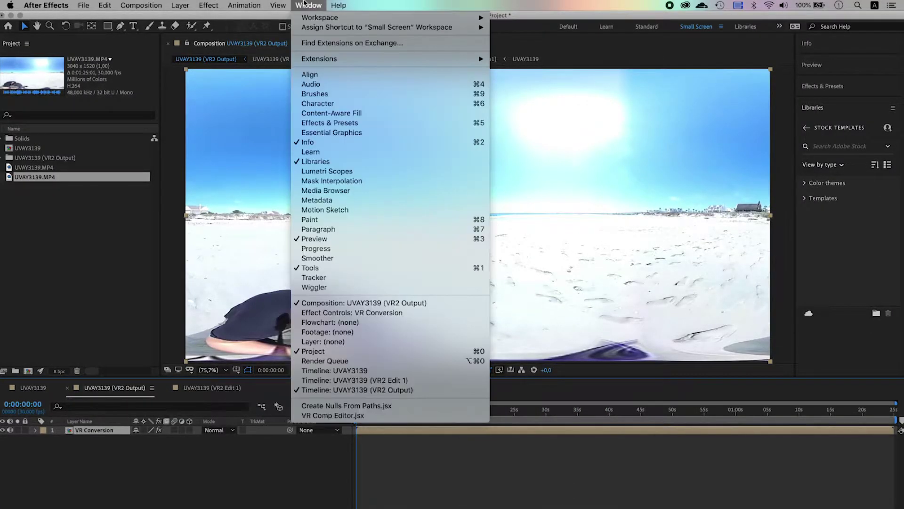
left_click(330, 472)
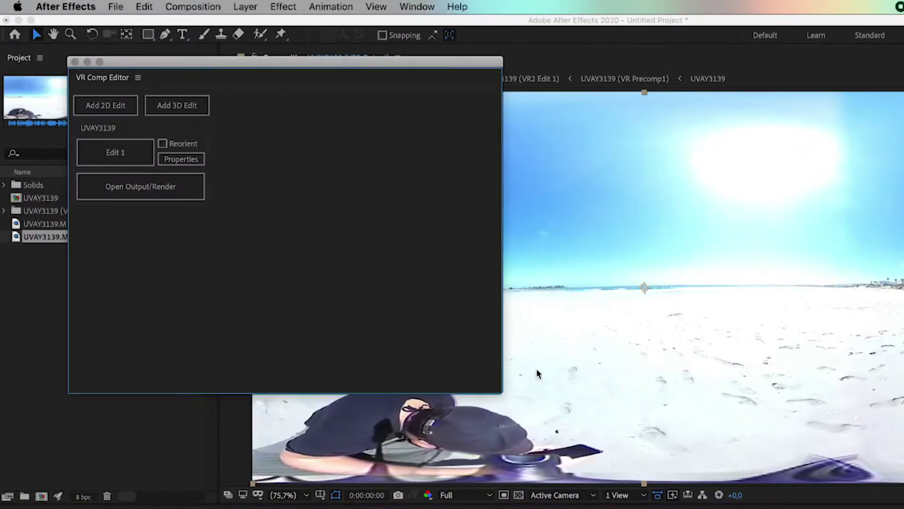
left_click(96, 127)
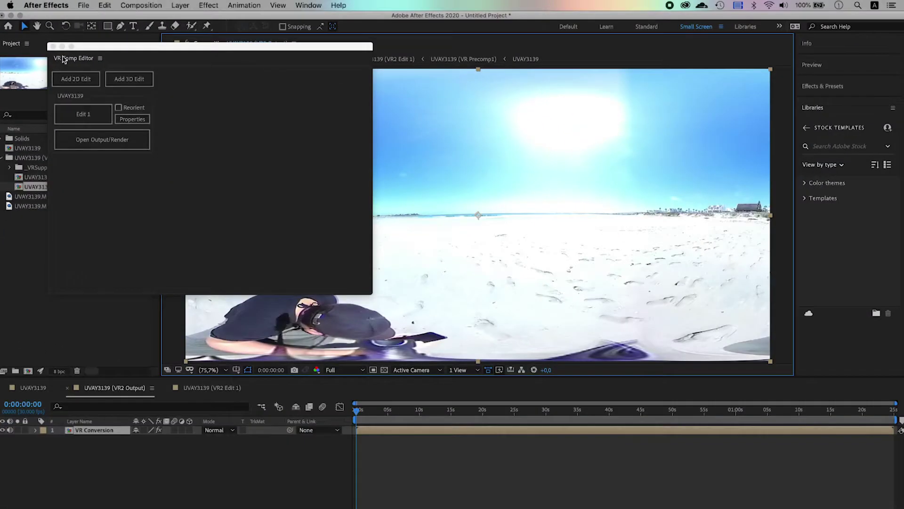
left_click(54, 48)
- Return to the UVAY3139 (VR2 Edit 1) comp and fine-tune the overhead camera view
left_click(212, 388)
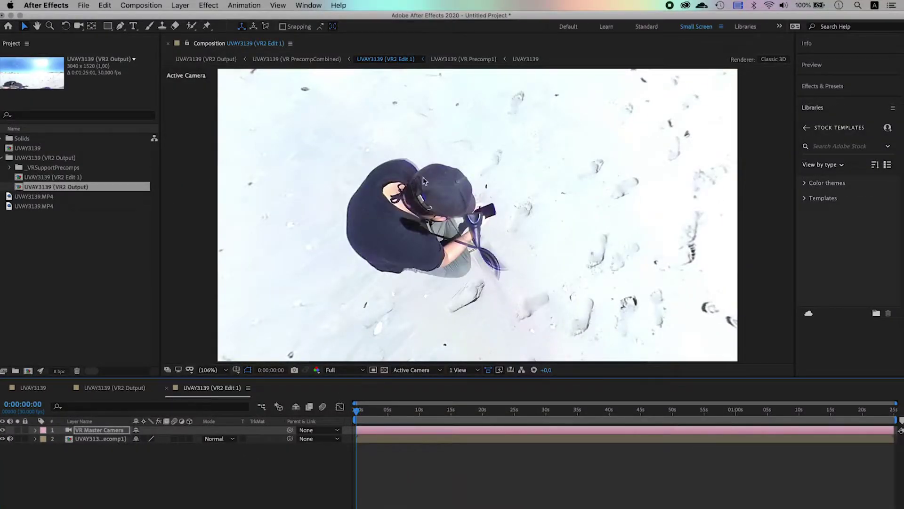
left_click(78, 26)
left_click_drag(431, 196, 452, 204)
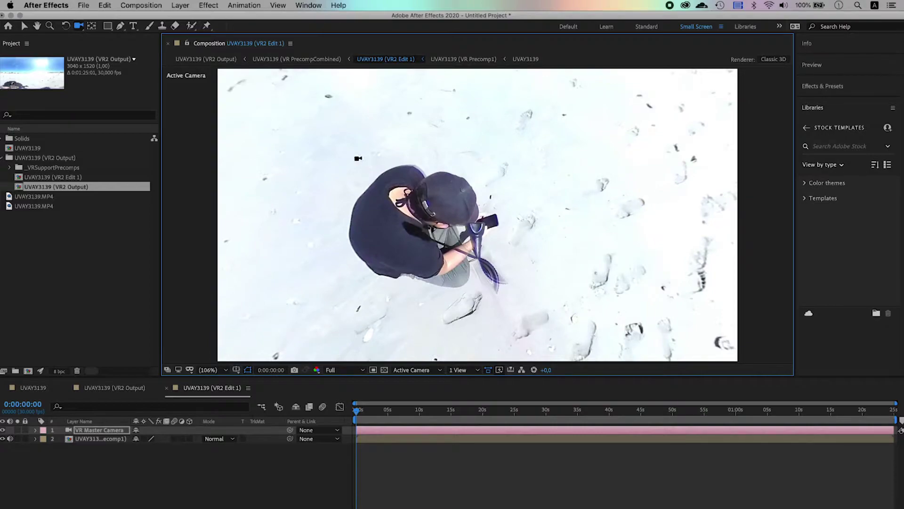
- Save the frame as Photoshop layers, UVAY3139 (VR2 Edit 1).psd on the Desktop, and open it in Photoshop
left_click(154, 5)
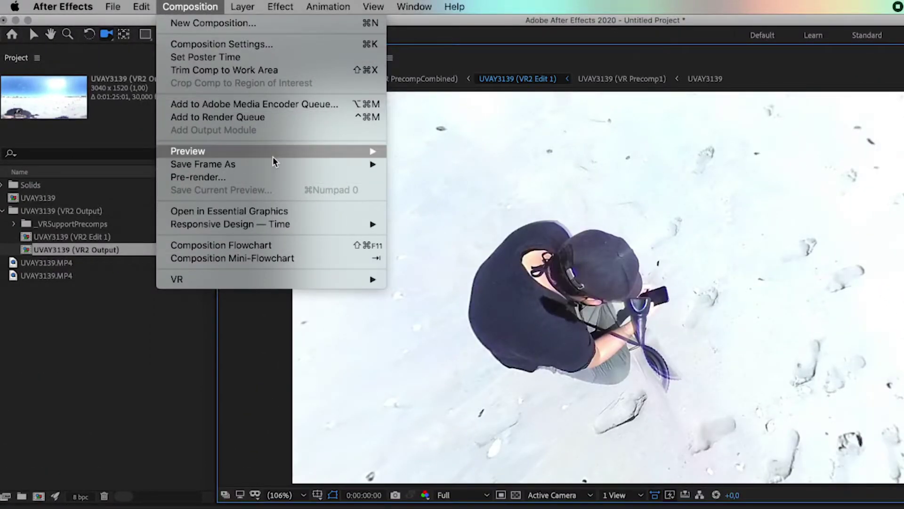
mouse_move(277, 168)
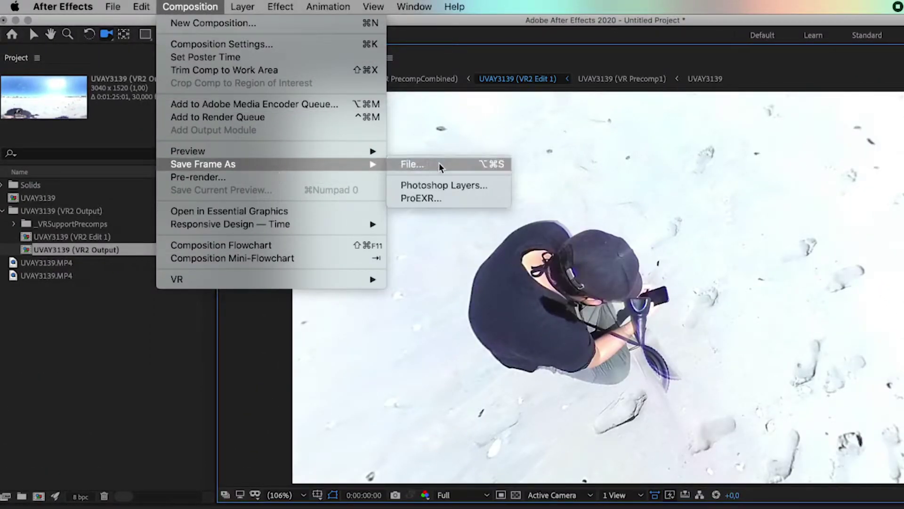
left_click(446, 186)
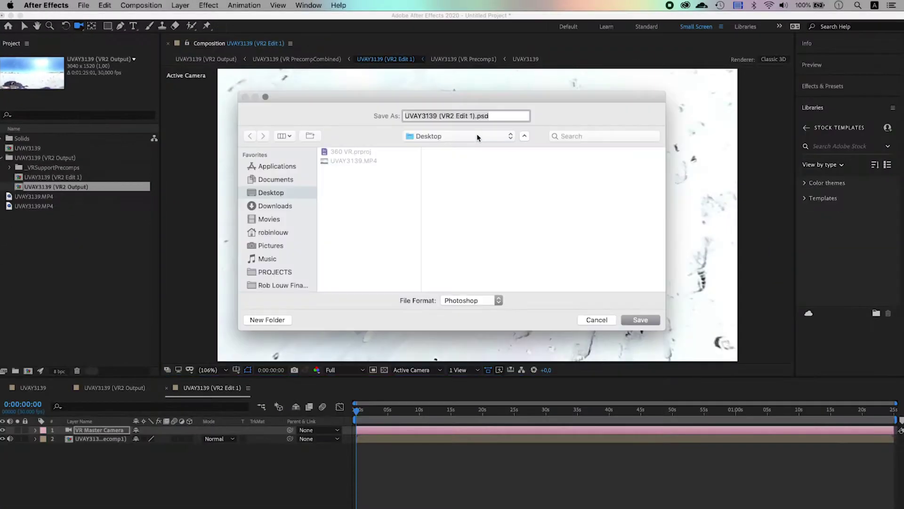
left_click(645, 323)
double_click(603, 252)
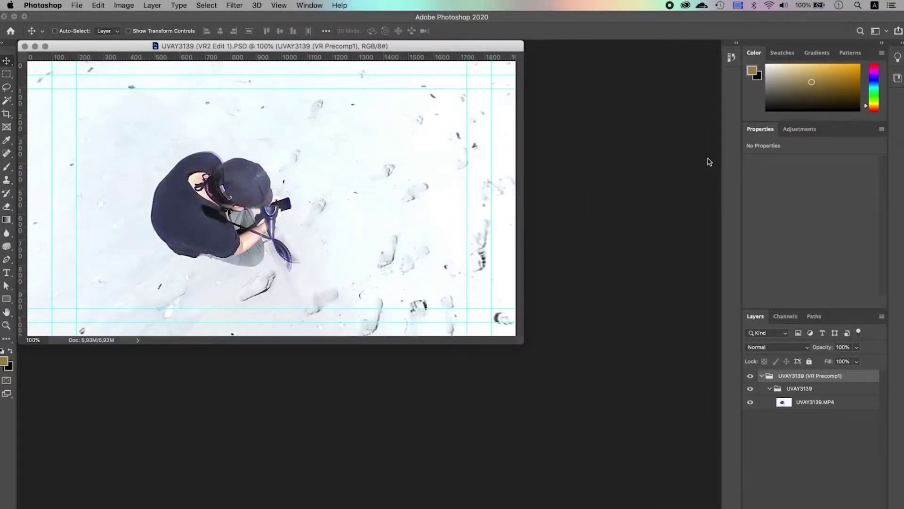
- On the UVAY3139.MP4 layer, lasso a freehand selection around the operator and his shadow
left_click(811, 404)
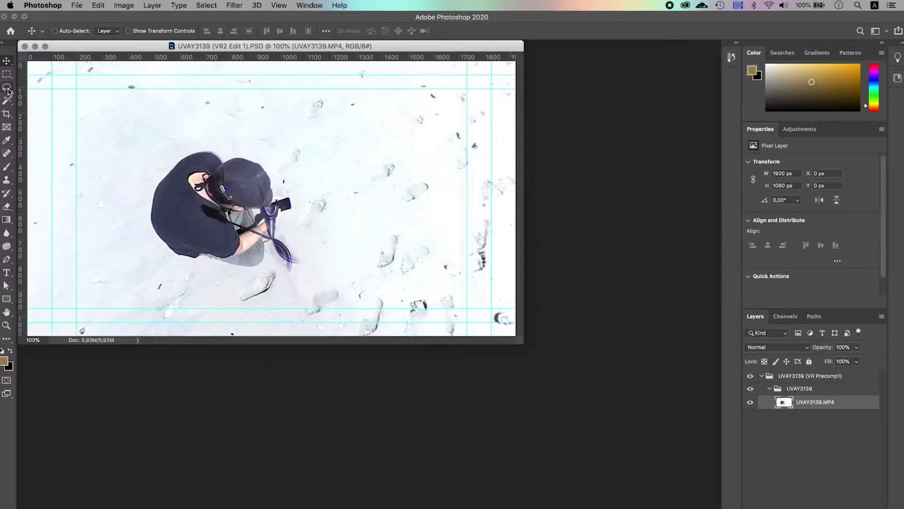
left_click(8, 89)
mouse_move(237, 234)
left_mouse_down()
mouse_move(409, 256)
mouse_move(451, 403)
mouse_move(250, 380)
left_mouse_up()
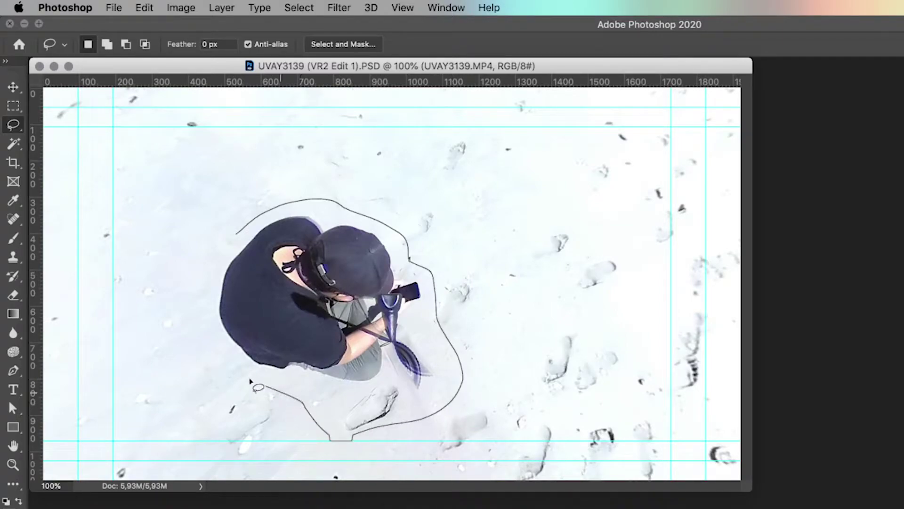
left_click_drag(250, 380, 237, 234)
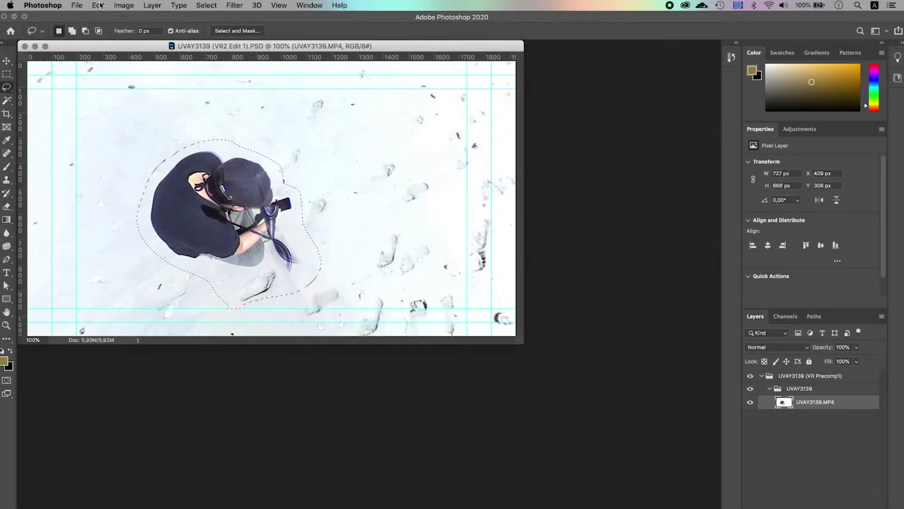
left_click(99, 6)
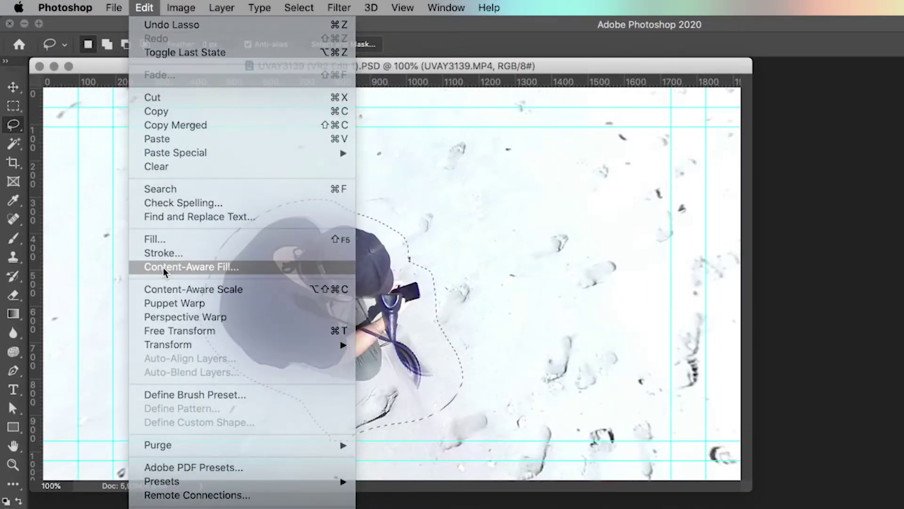
- In Content-Aware Fill, paint the sampling area over the sand along the top and sides
left_click(165, 267)
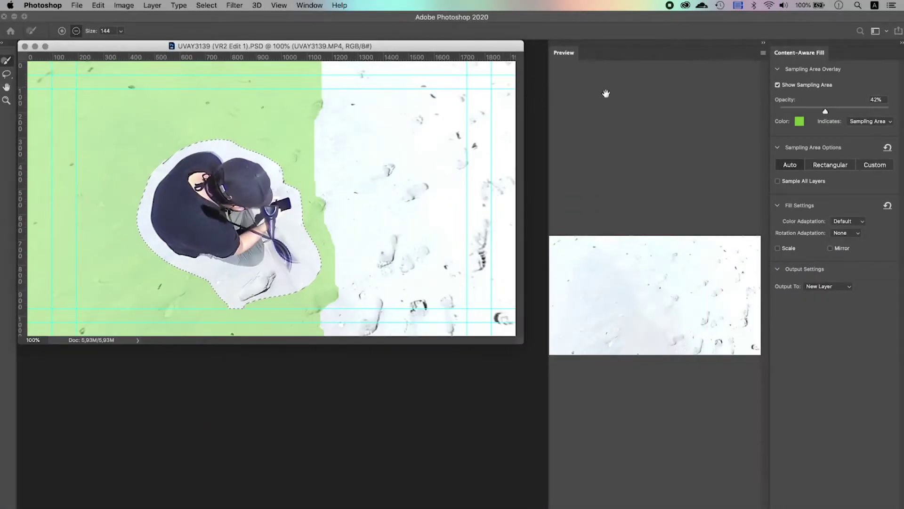
left_click(62, 31)
left_click_drag(325, 80, 499, 89)
mouse_move(359, 83)
left_mouse_down()
mouse_move(332, 310)
mouse_move(503, 130)
mouse_move(361, 280)
mouse_move(475, 301)
left_mouse_up()
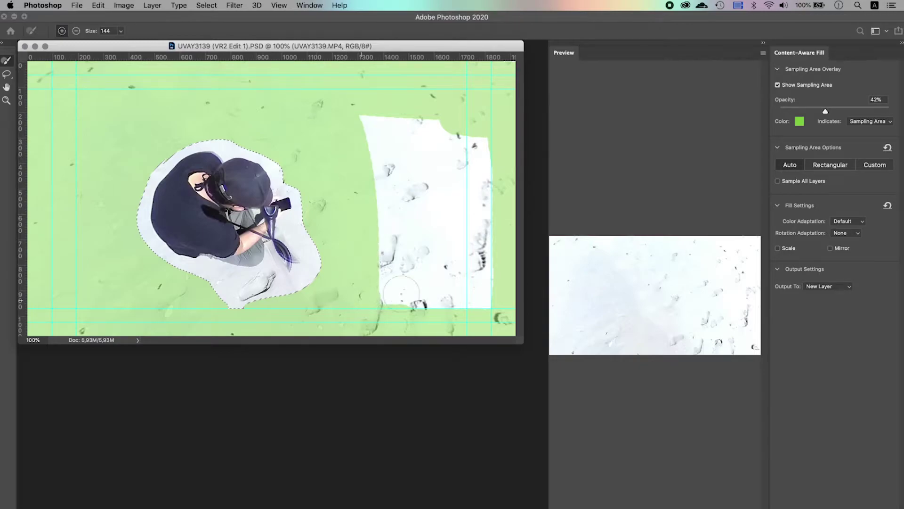
mouse_move(489, 226)
left_mouse_down()
mouse_move(373, 158)
mouse_move(417, 214)
mouse_move(445, 220)
left_mouse_up()
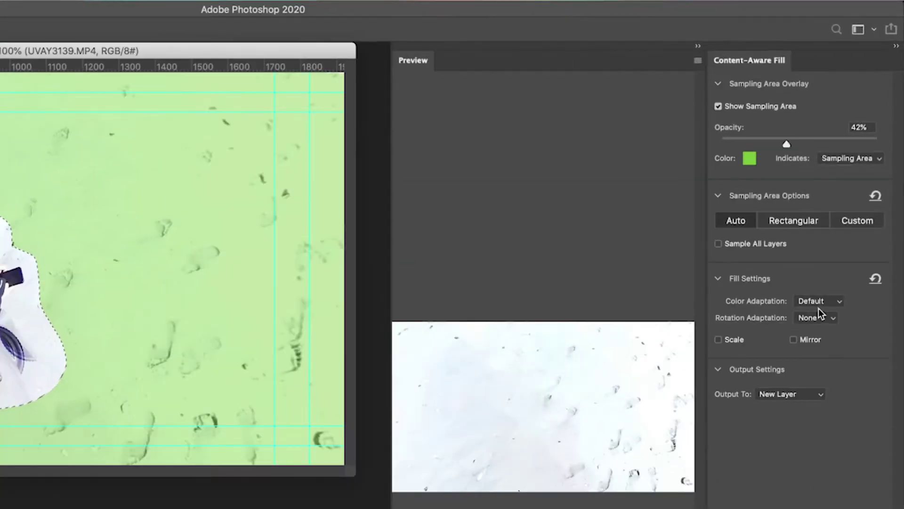
- Set Color Adaptation to High and output the fill to a new layer
left_click(850, 223)
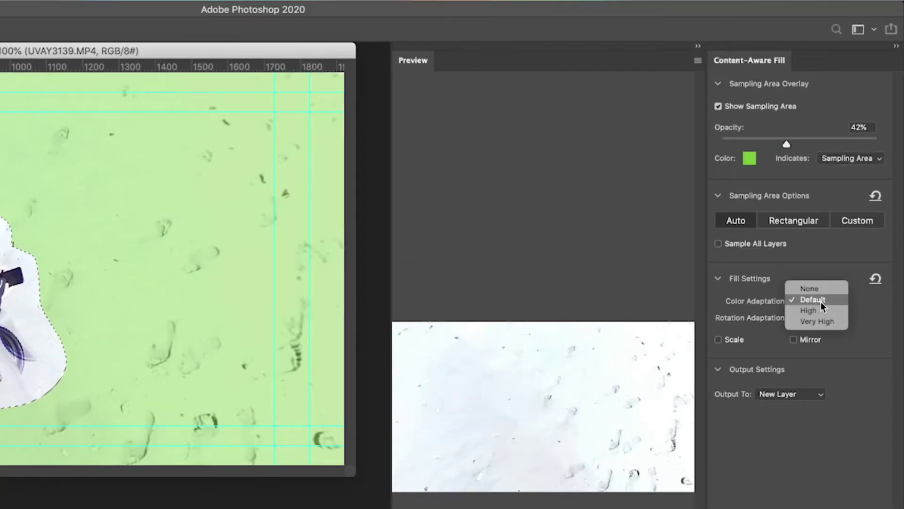
left_click(822, 311)
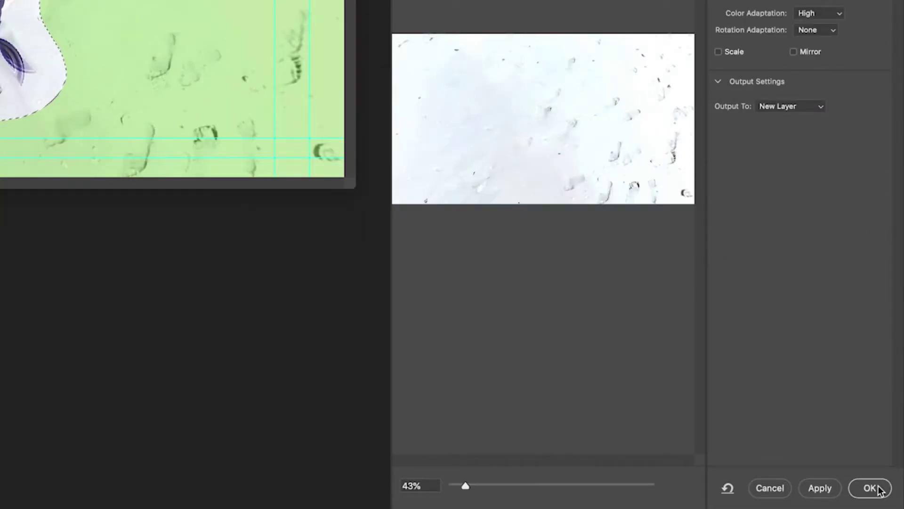
left_click(879, 489)
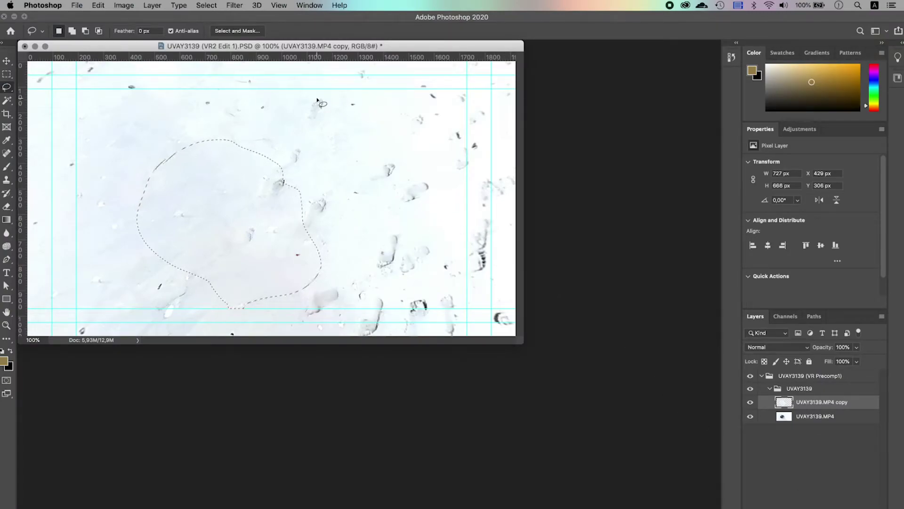
- Deselect with Cmd+D and switch to the Spot Healing Brush
key("super+d")
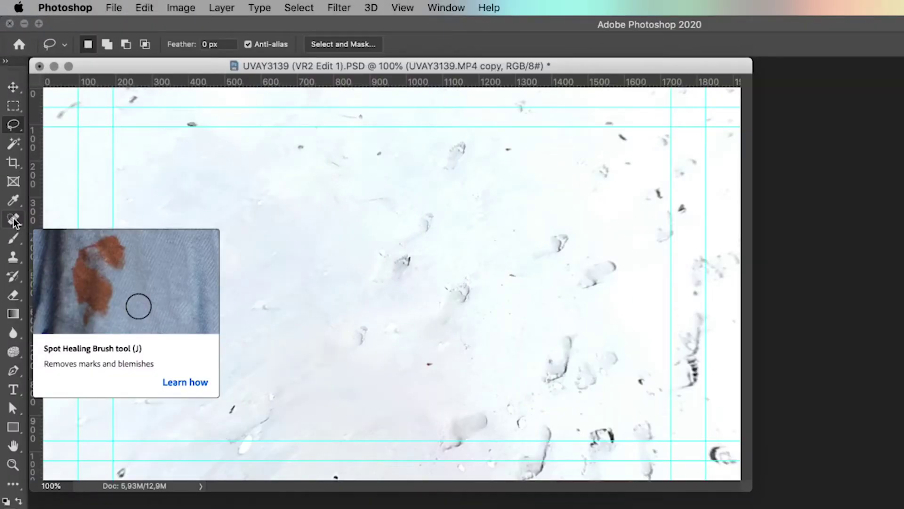
left_click(14, 220)
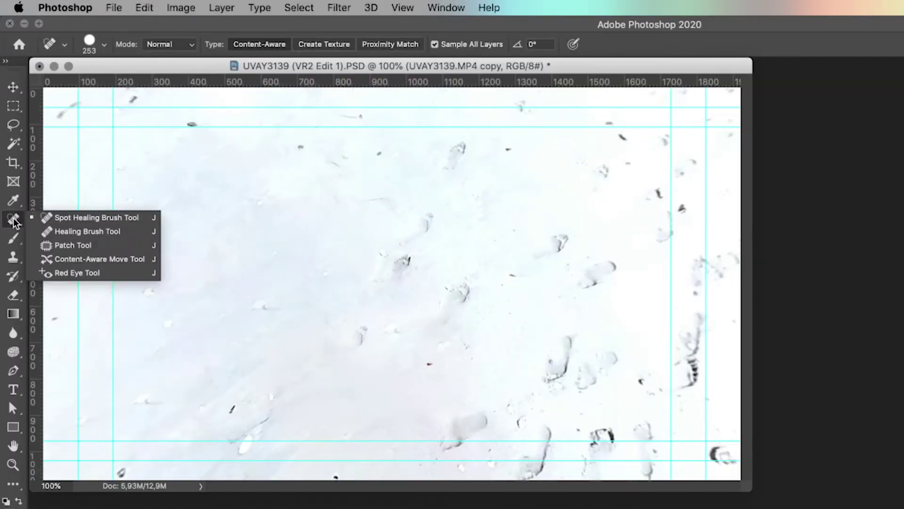
- Shrink the healing brush and heal a small mark and a footprint in the filled sand
left_click(63, 219)
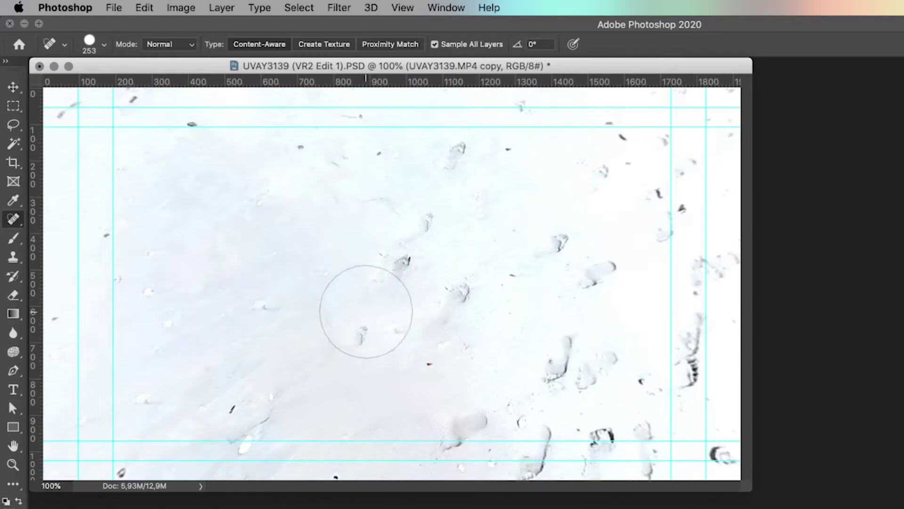
left_click_drag(402, 269, 351, 272, "ctrl+alt")
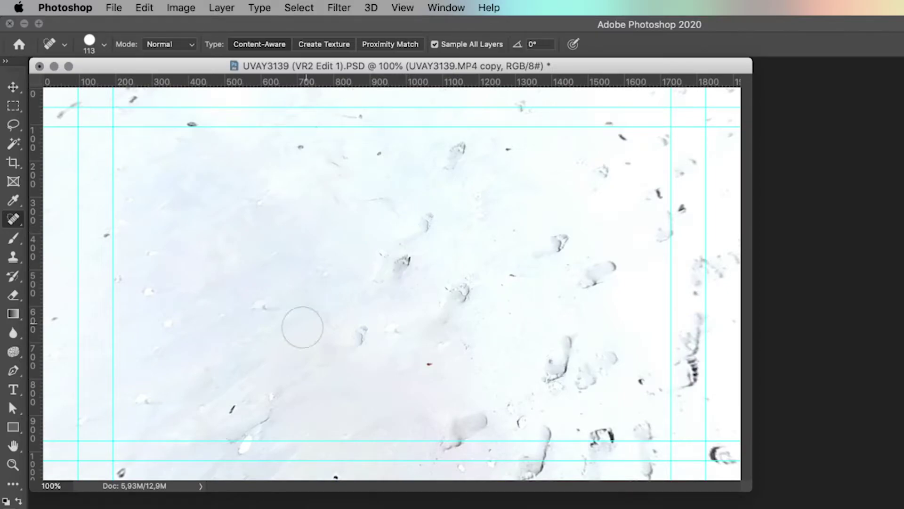
left_click(356, 338)
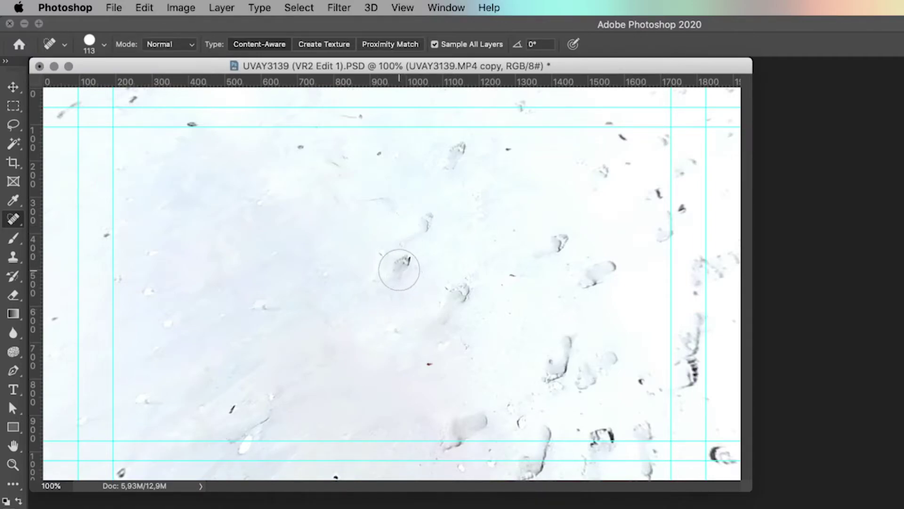
left_click(398, 268)
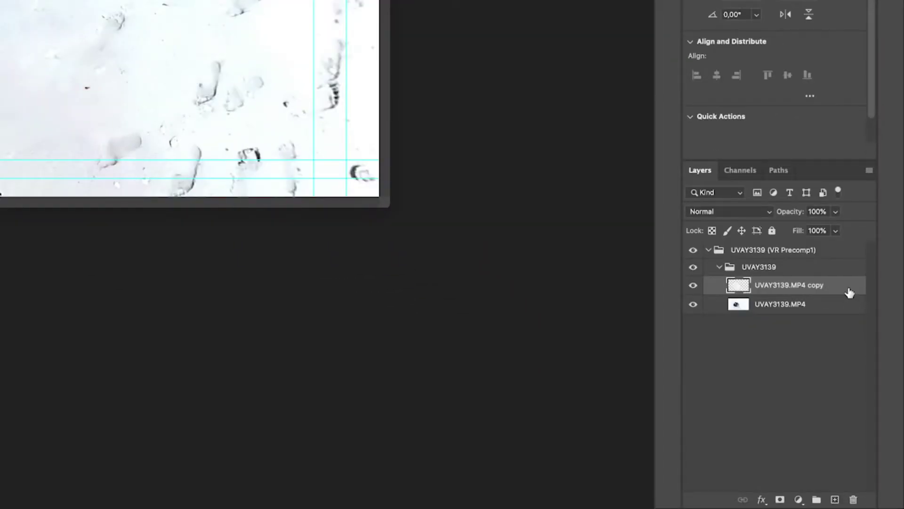
- Toggle the UVAY3139.MP4 copy layer off and on to compare with the original
right_click(850, 293)
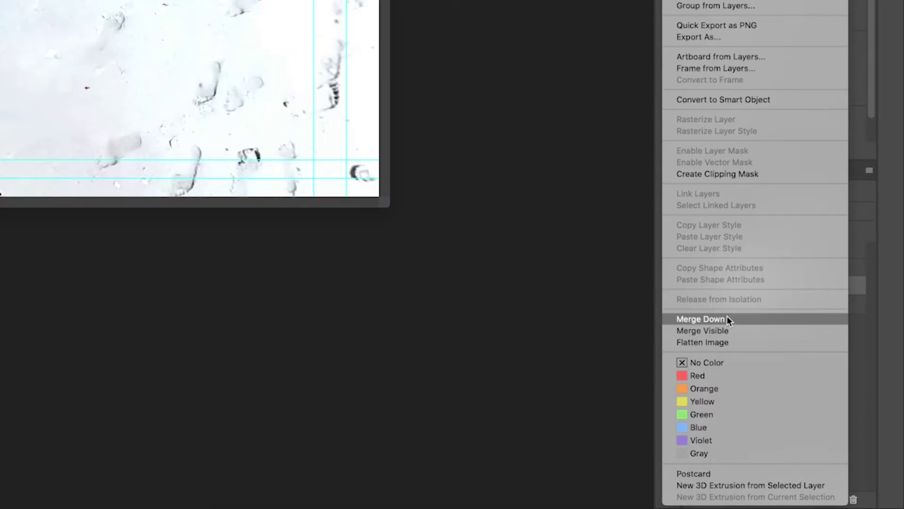
left_click(259, 328)
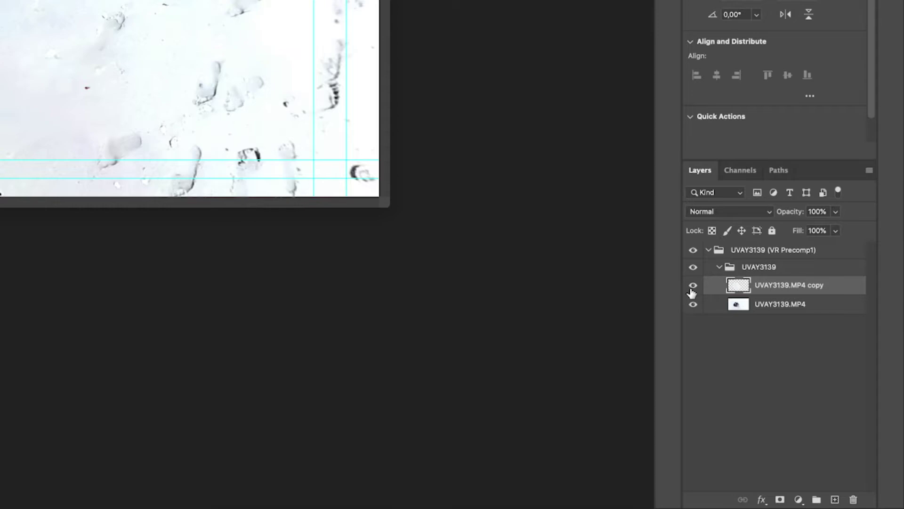
left_click(692, 288)
left_click(750, 402)
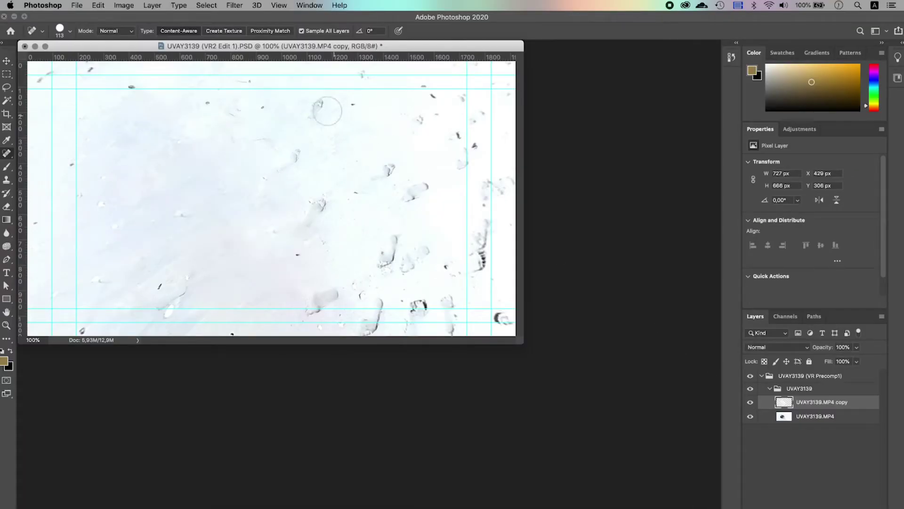
- Save the PSD and switch back to After Effects
left_click(76, 6)
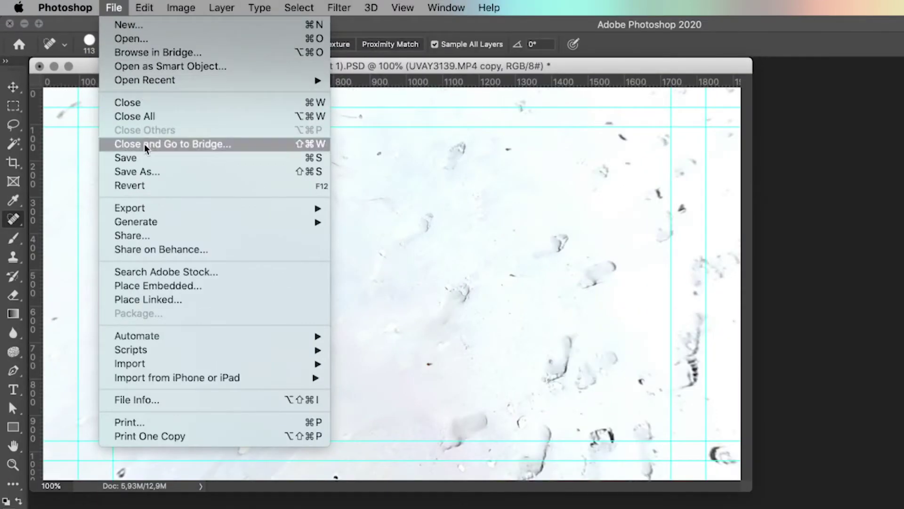
left_click(143, 159)
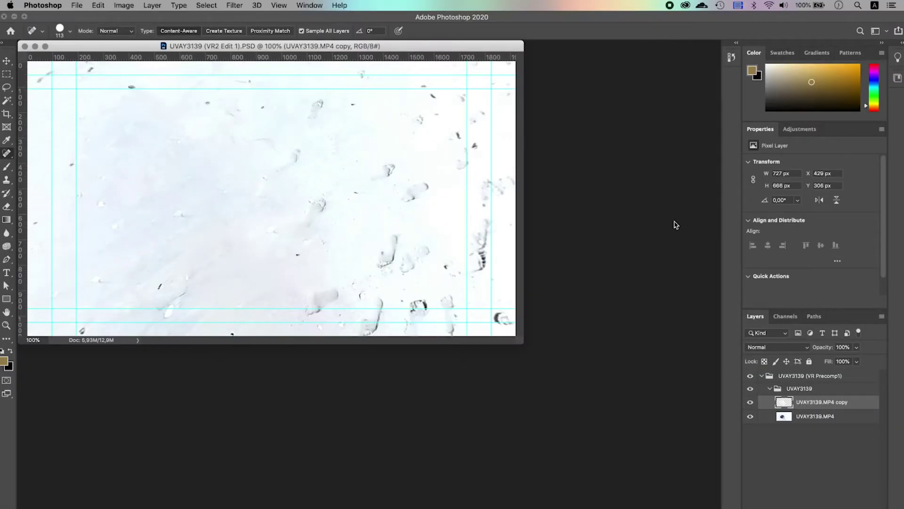
key("super+Tab")
key("Tab")
key("Tab")
key("Tab")
key("Tab")
key("Tab")
key("Tab")
key("Tab")
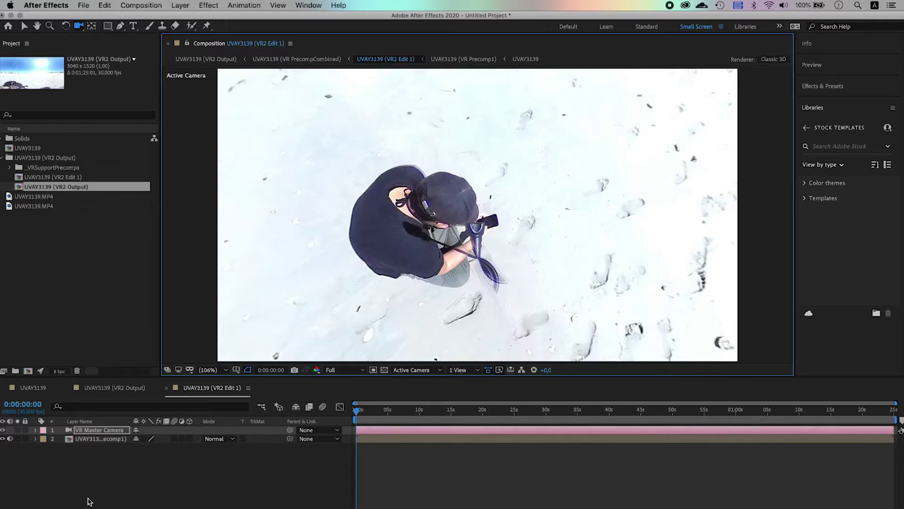
- Import UVAY3139 (VR2 Edit 1).PSD into the After Effects project as footage with merged layers
key("super+Tab")
key("super+Tab")
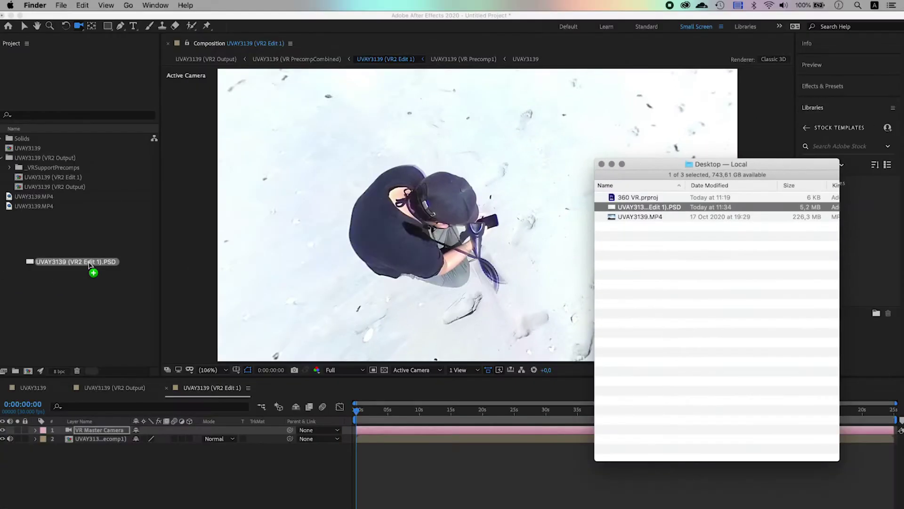
left_click_drag(589, 252, 71, 303)
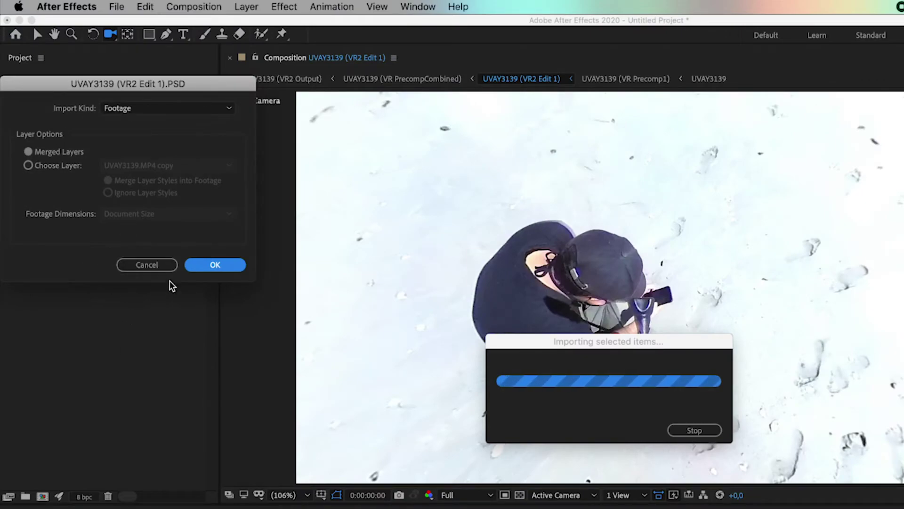
left_click(202, 265)
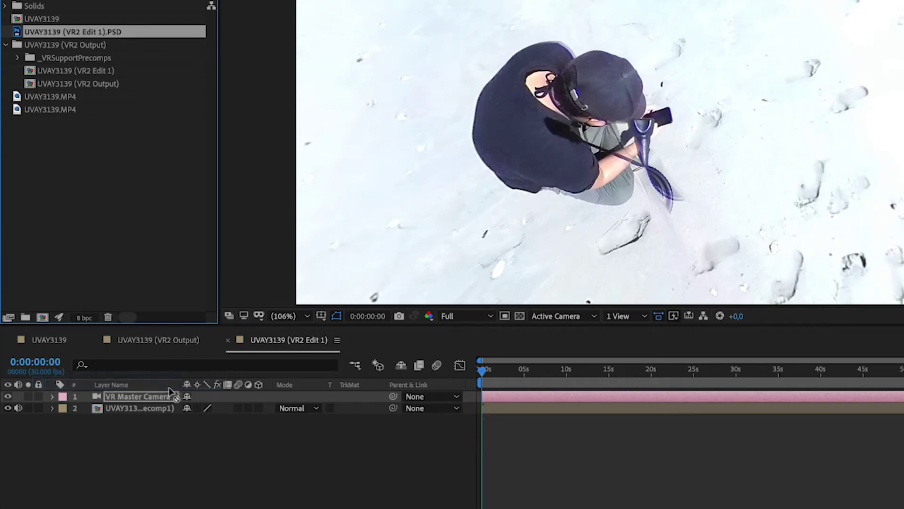
- Place the painted PSD as the top layer of VR2 Edit 1 and scrub through to check it
left_click_drag(169, 391, 168, 390)
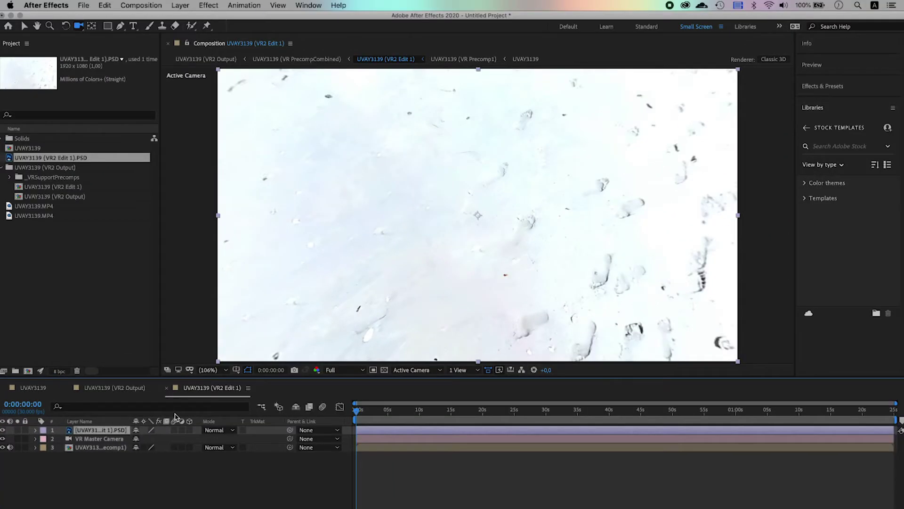
left_click_drag(358, 414, 822, 404)
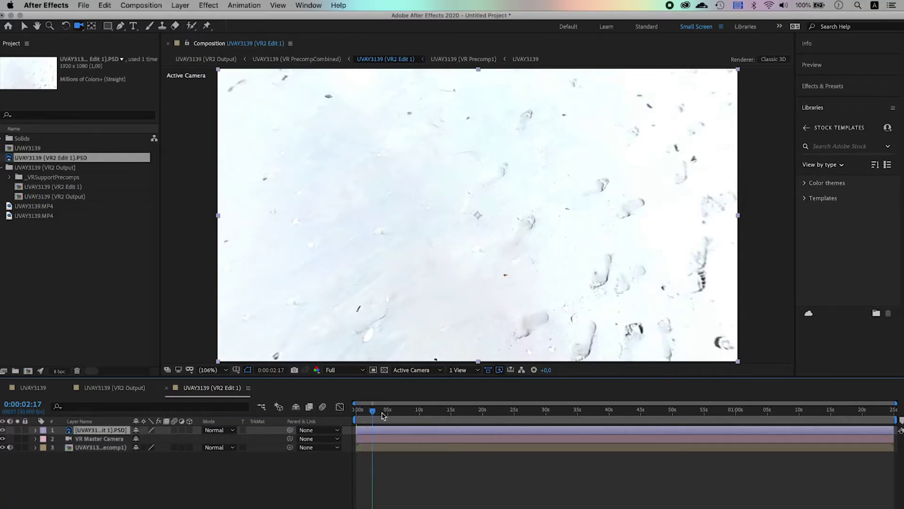
left_click_drag(822, 404, 303, 410)
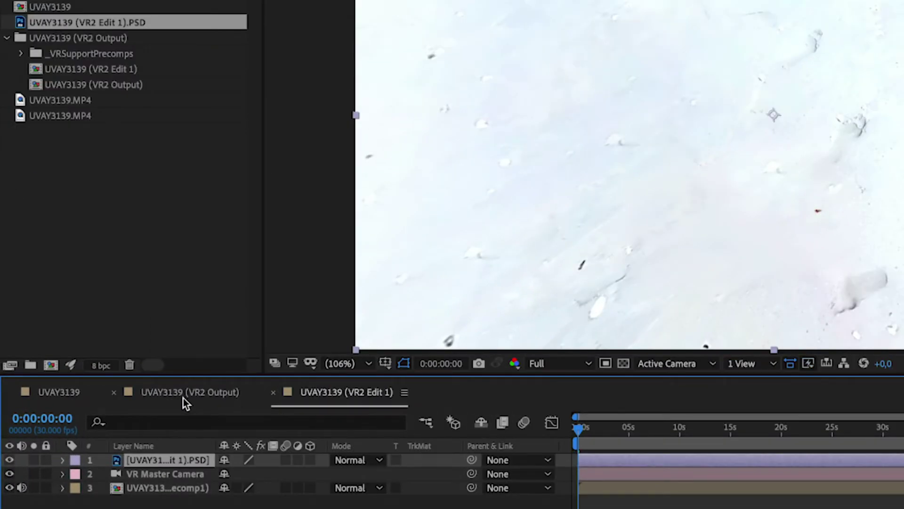
- Preview the VR2 Output panorama over time, then switch to Premiere Pro
left_click(181, 400)
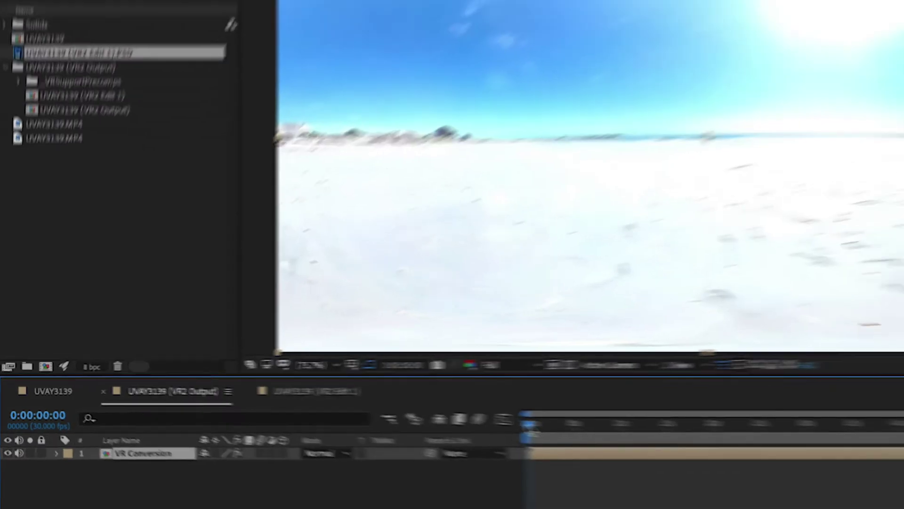
mouse_move(359, 413)
left_mouse_down()
mouse_move(745, 418)
mouse_move(604, 418)
mouse_move(850, 403)
mouse_move(225, 396)
left_mouse_up()
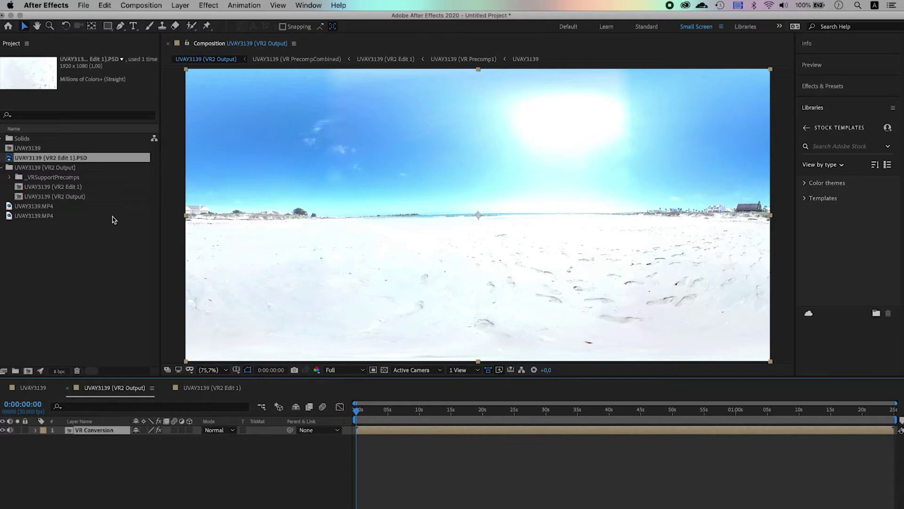
key("super+Tab")
key("super+Tab")
key("super+Tab")
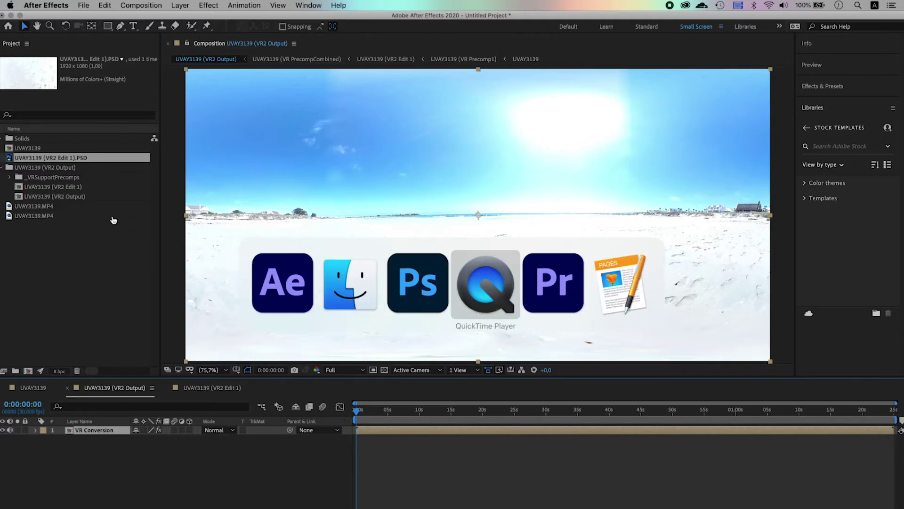
key("super+Tab")
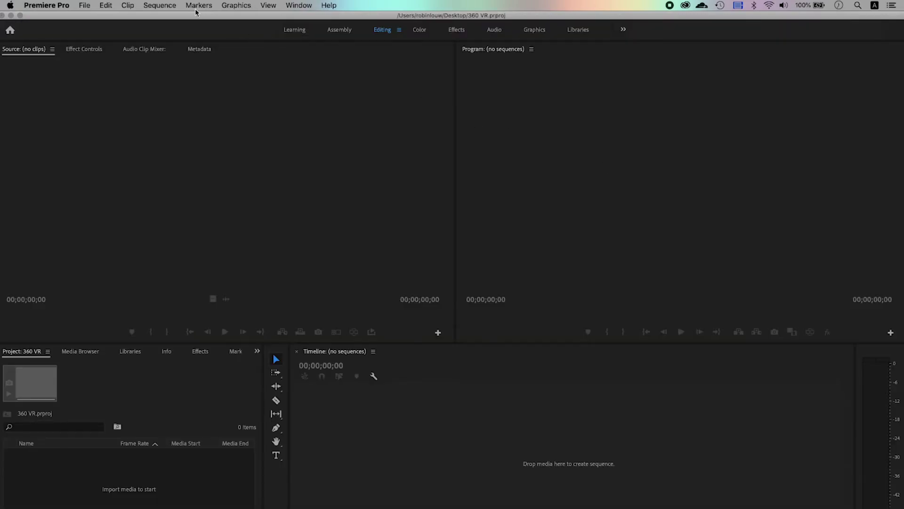
- Dynamic Link the UVAY3139 (VR2 Output) composition from 360 VR.aep into the project
left_click(144, 7)
mouse_move(258, 379)
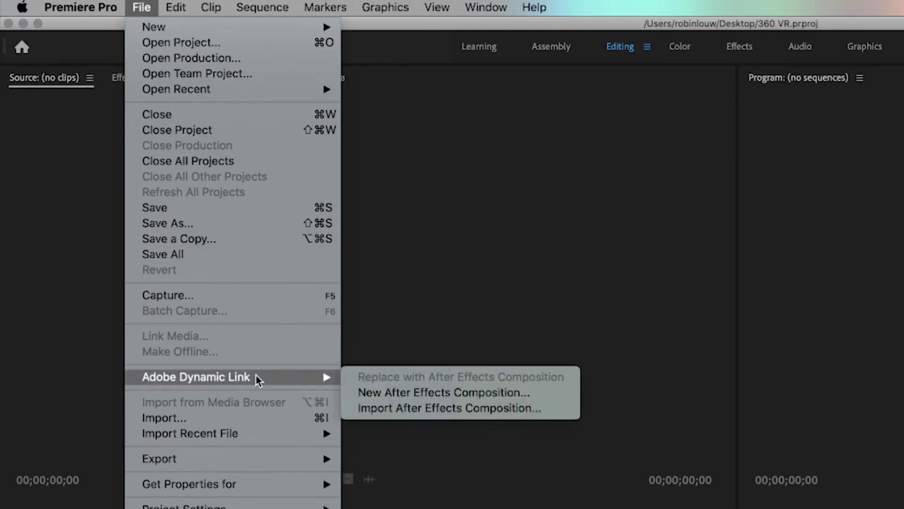
left_click(442, 408)
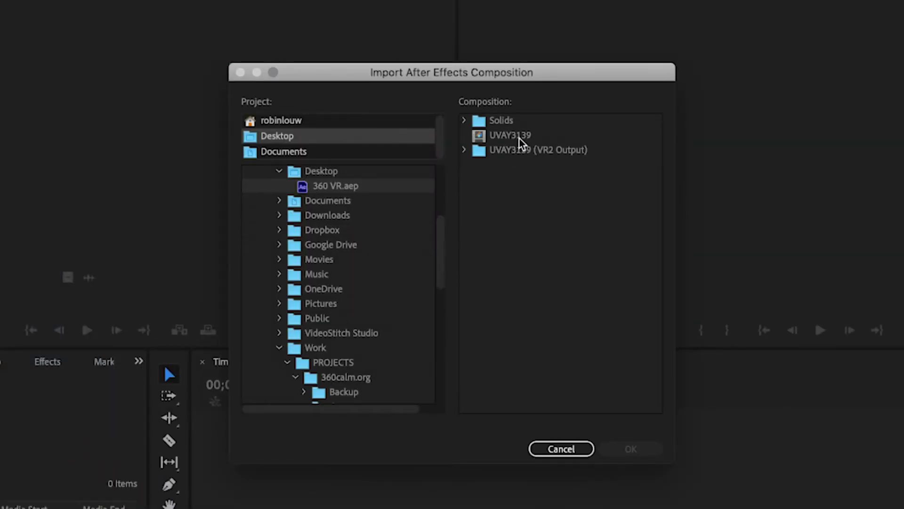
left_click(463, 150)
left_click(556, 194)
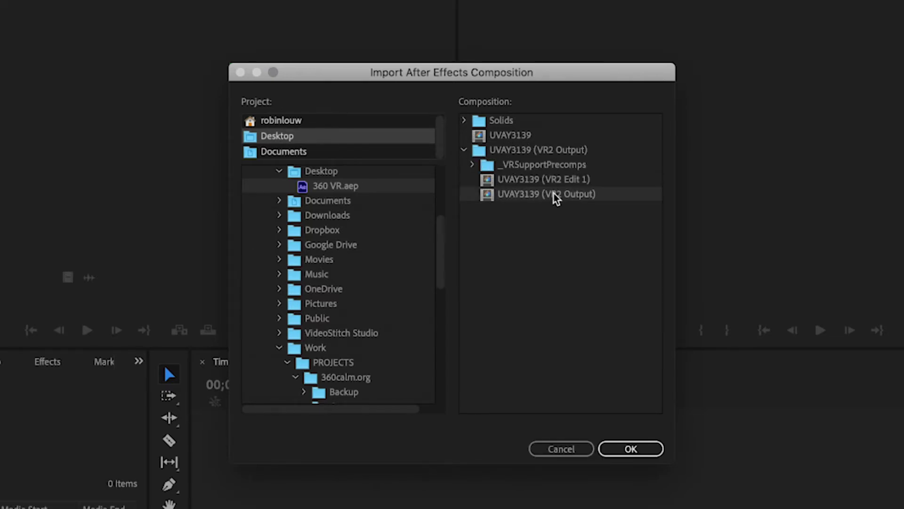
left_click(633, 448)
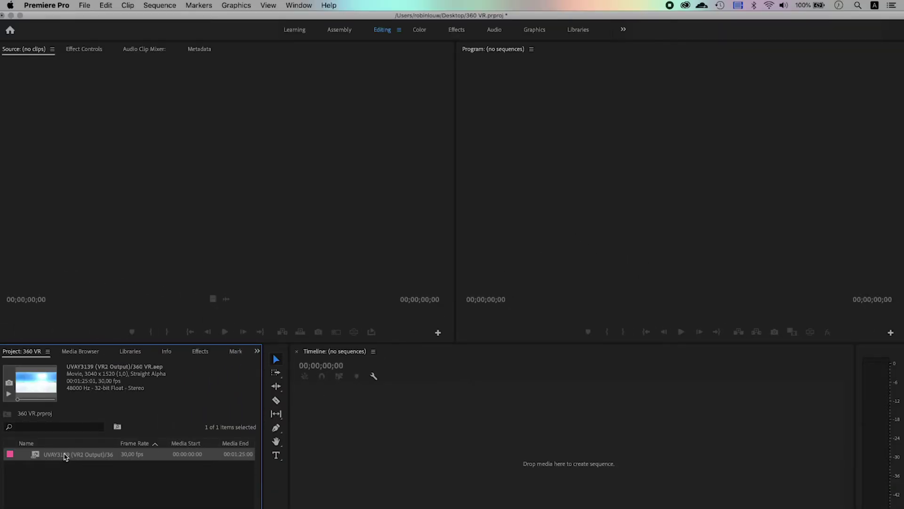
- Create a 360 VR sequence from the linked VR2 Output clip
left_click_drag(65, 456, 370, 469)
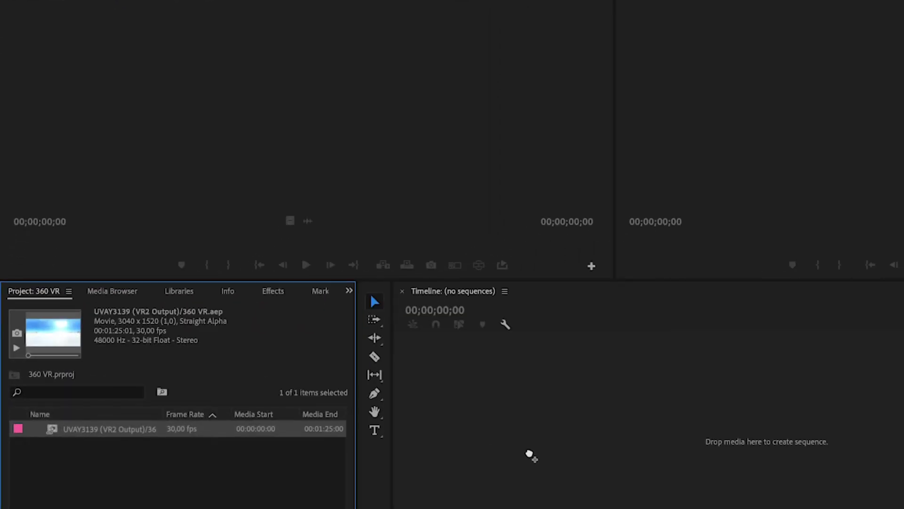
left_click_drag(530, 453, 529, 453)
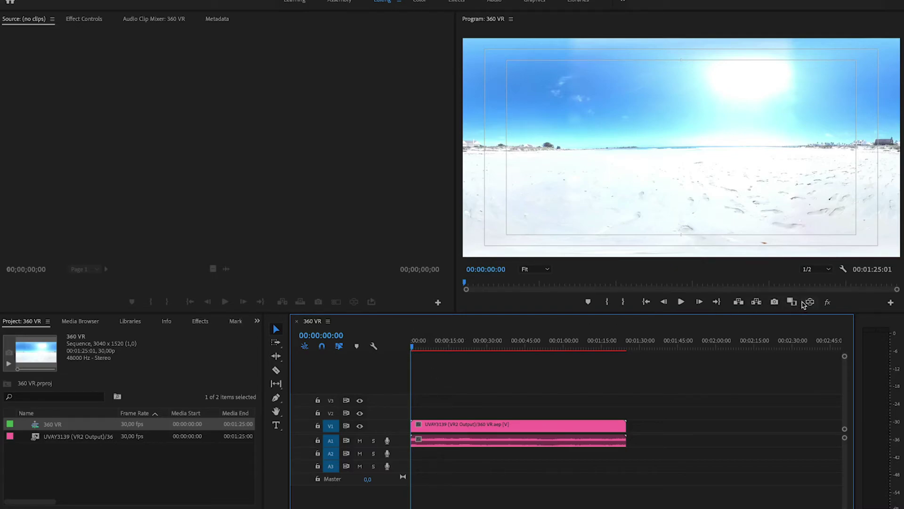
left_click(804, 305)
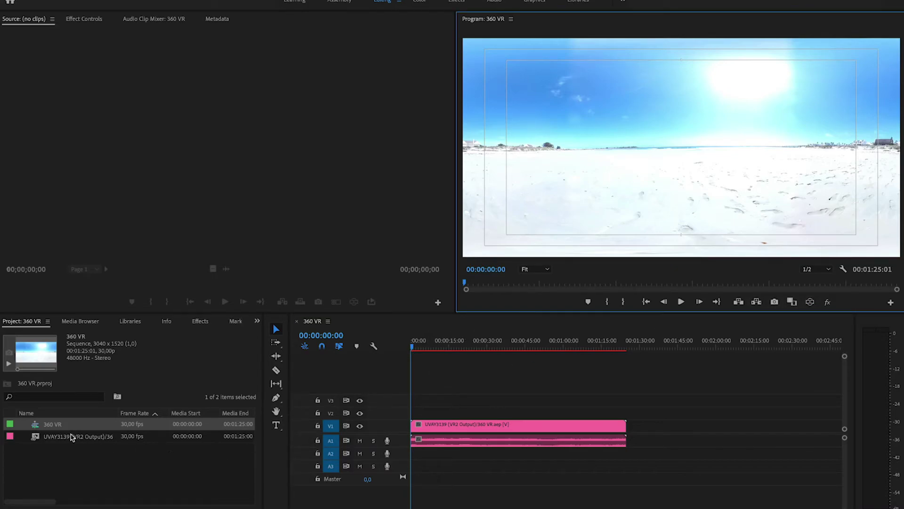
- Set the 360 VR sequence to Equirectangular projection with a Monoscopic layout
right_click(72, 423)
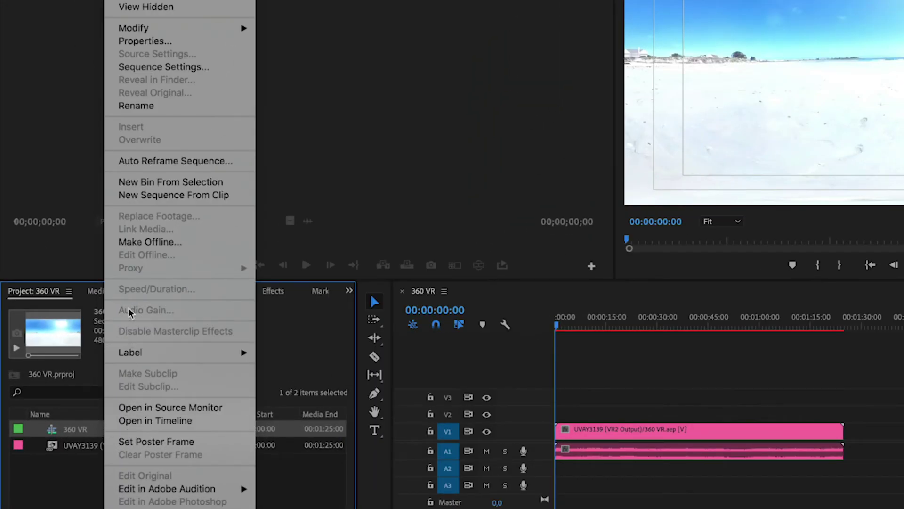
left_click(184, 67)
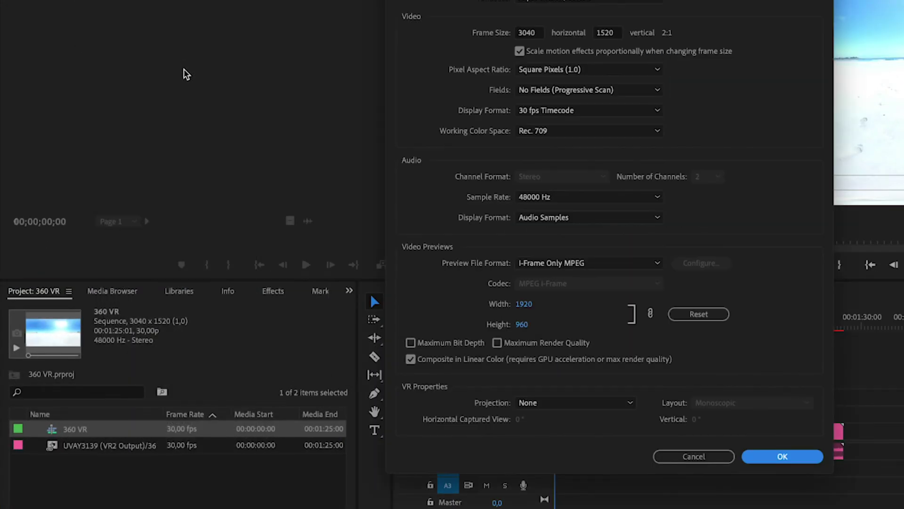
left_click(375, 430)
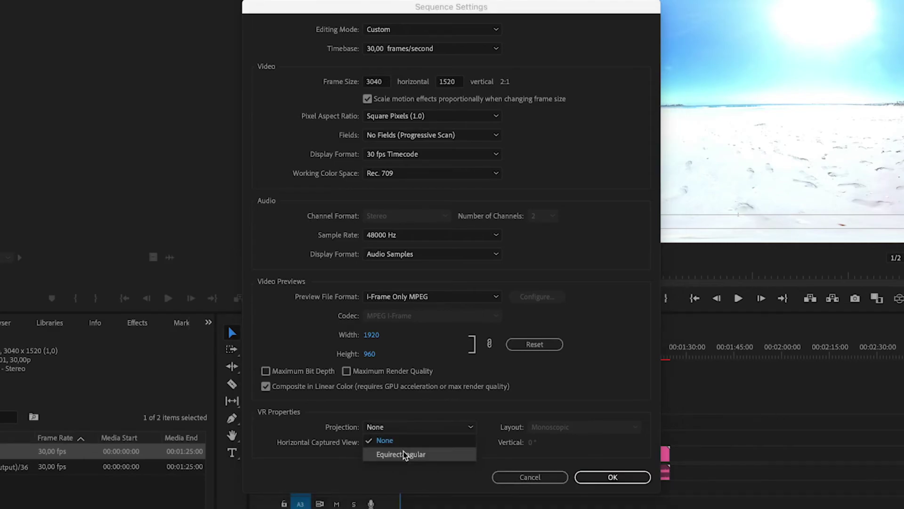
left_click(404, 454)
left_click(558, 427)
left_click(557, 431)
left_click(621, 477)
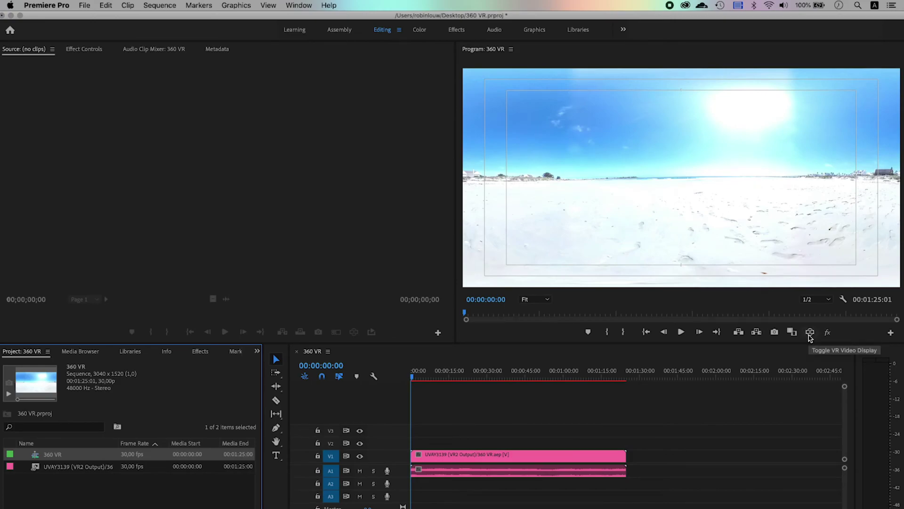
left_click(891, 334)
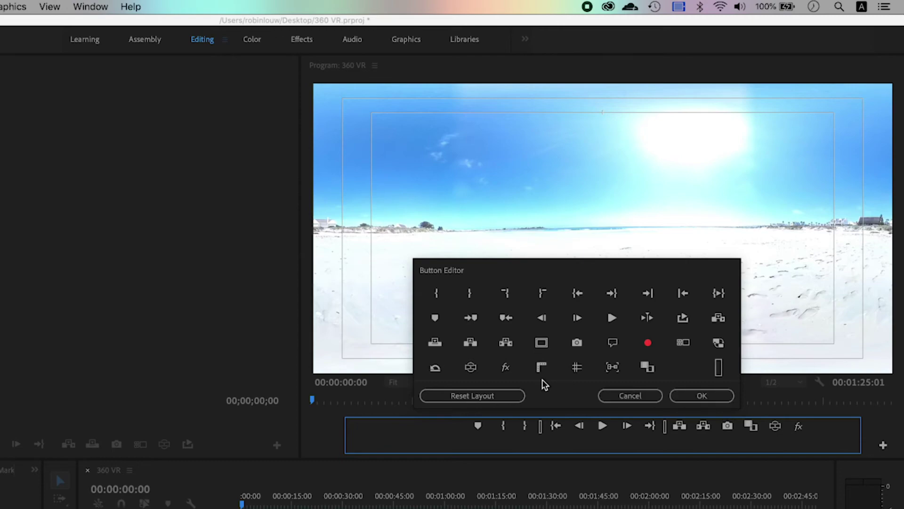
- Add and enable Toggle VR Video Display, then look down at the sand
left_click(692, 398)
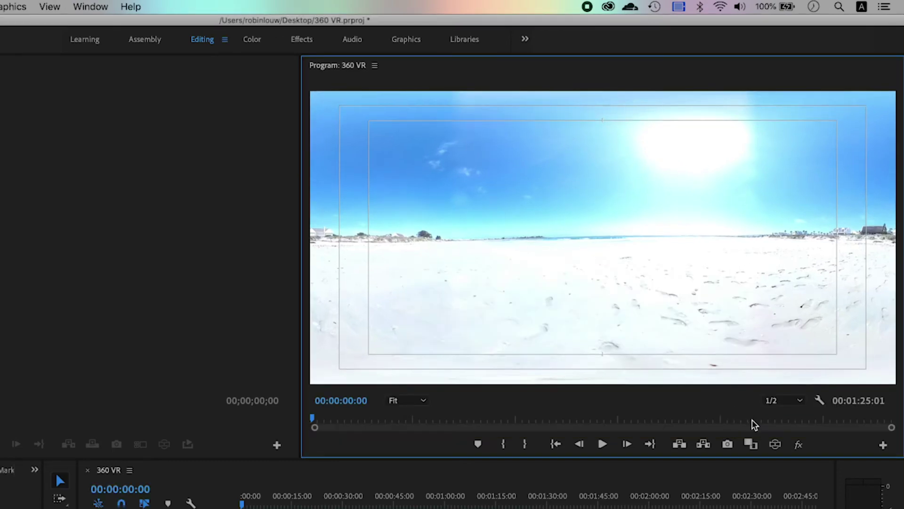
left_click(775, 445)
mouse_move(563, 332)
left_mouse_down()
mouse_move(652, 83)
mouse_move(254, 407)
mouse_move(460, 264)
mouse_move(254, 339)
mouse_move(414, 262)
left_mouse_up()
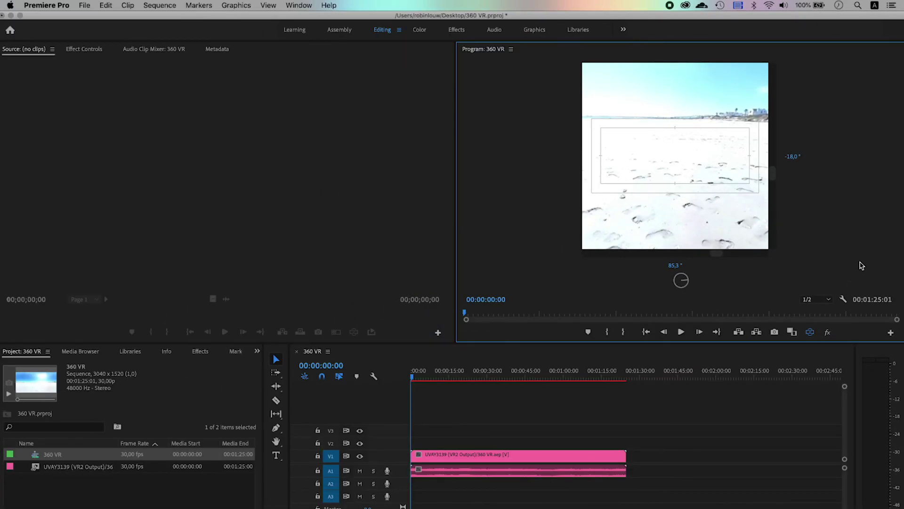
left_click_drag(689, 221, 772, 227)
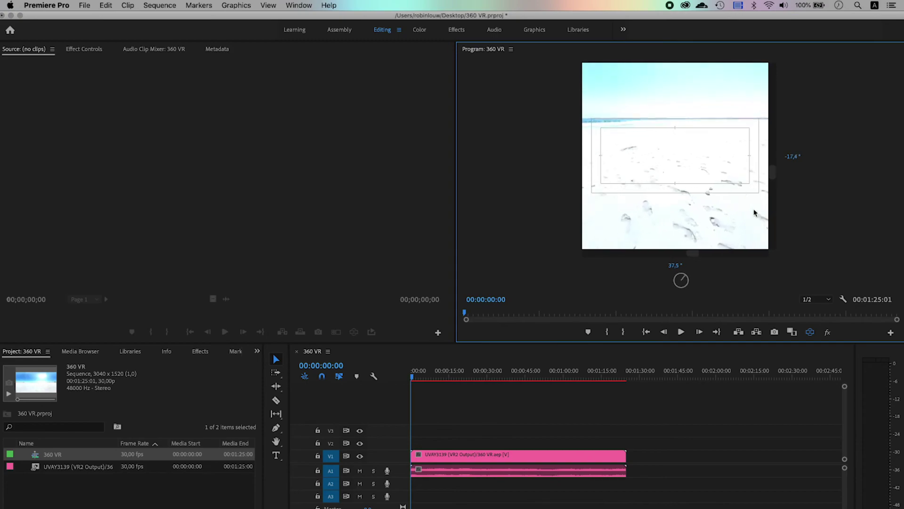
mouse_move(632, 207)
left_mouse_down()
mouse_move(594, 242)
mouse_move(255, 221)
mouse_move(515, 105)
left_mouse_up()
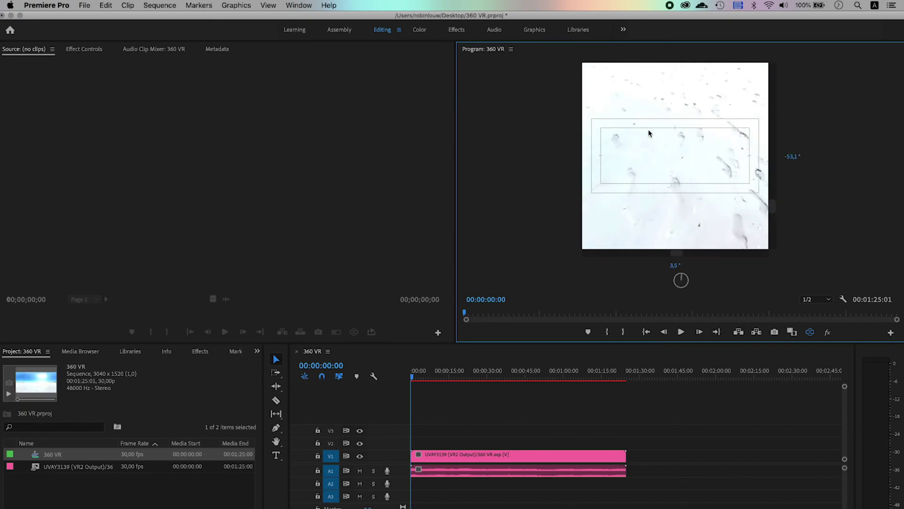
mouse_move(514, 105)
left_mouse_down()
mouse_move(781, 74)
mouse_move(705, 201)
left_mouse_up()
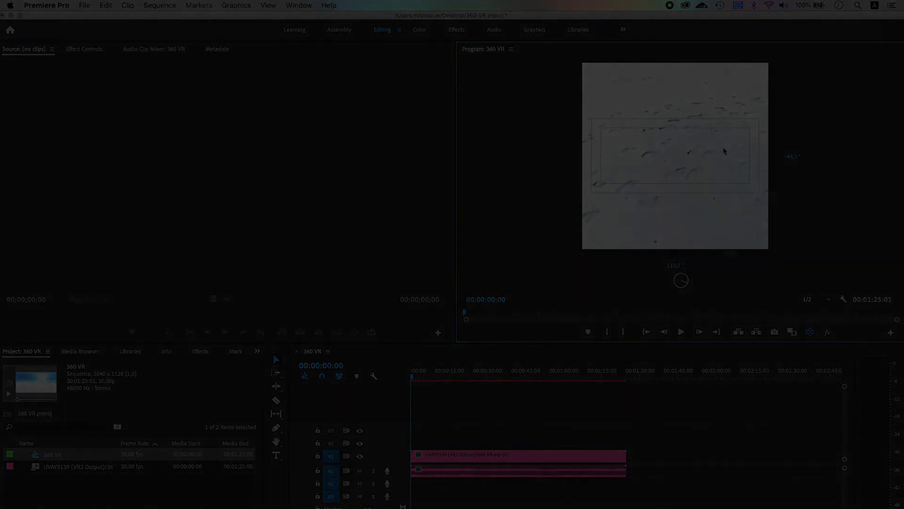